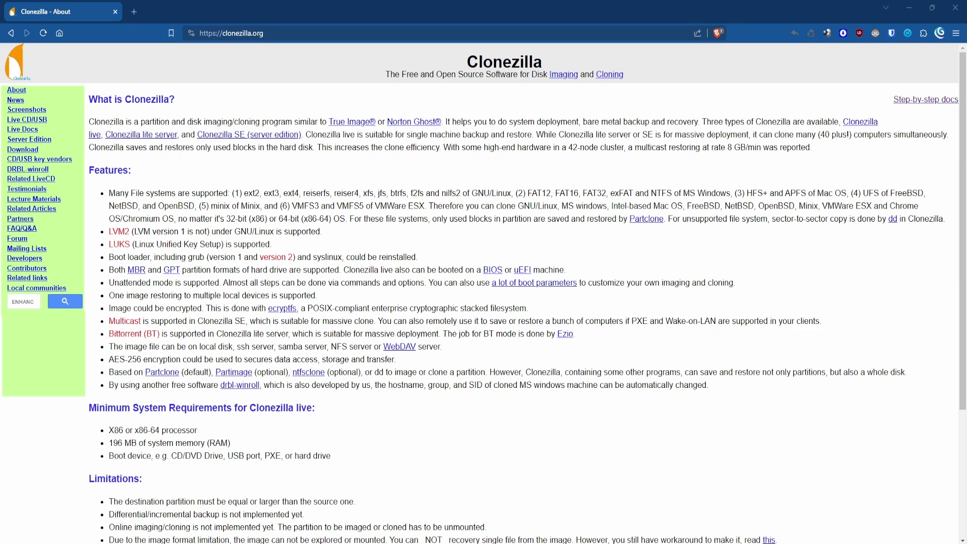
Scroll the Clonezilla About page, then switch to the EaseUS Todo Backup image results.
scroll(963, 176, "down", 2)
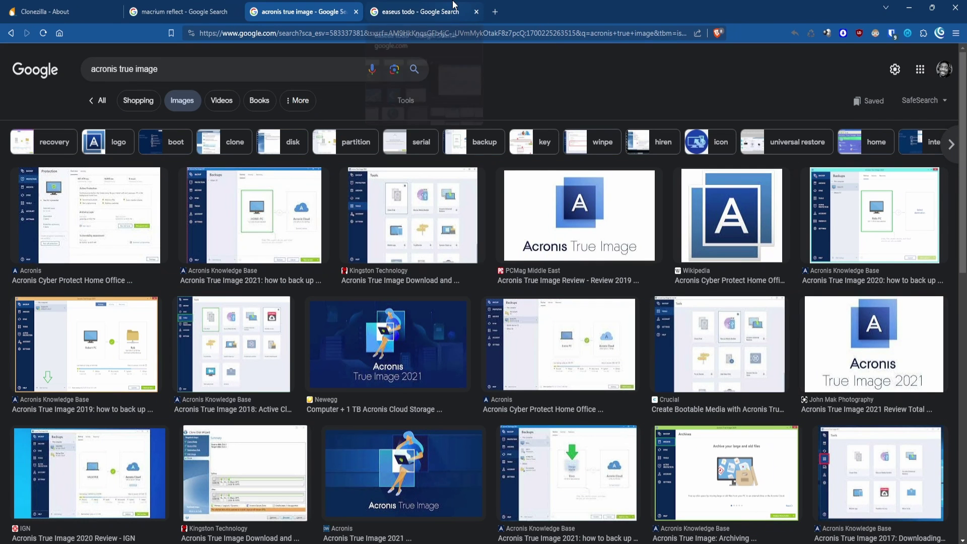
left_click(416, 14)
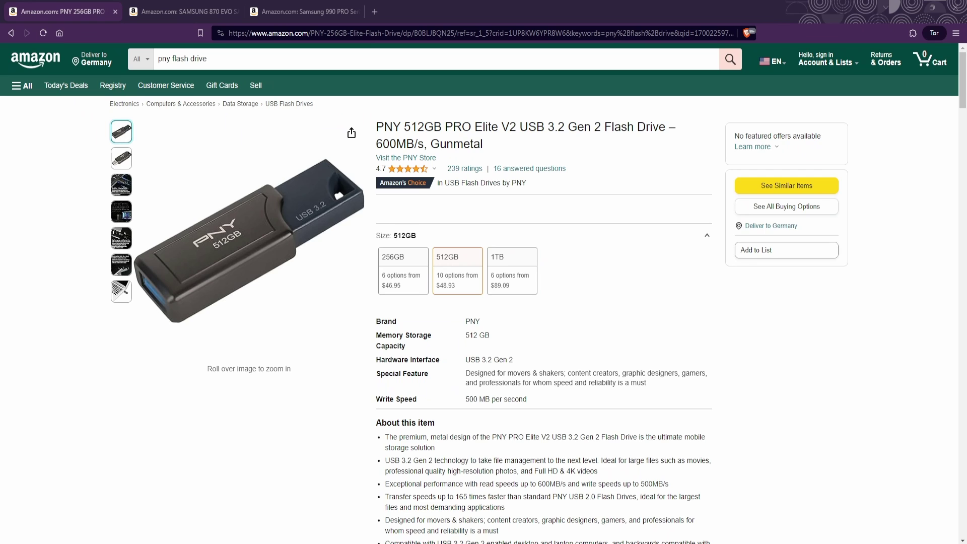
Cycle through the Amazon tabs from the Samsung 870 EVO to the Samsung 990 PRO 2TB page.
key("ctrl+Tab")
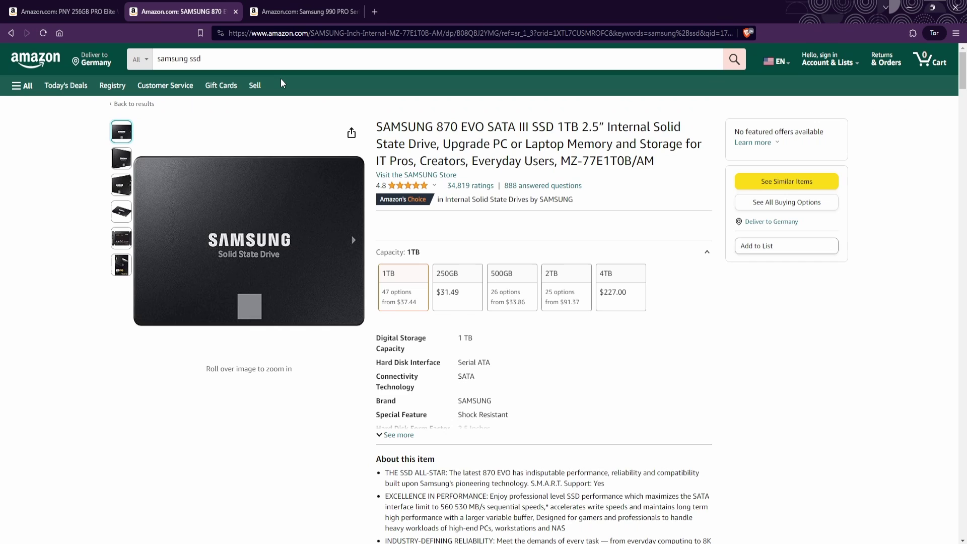
key("ctrl+Tab")
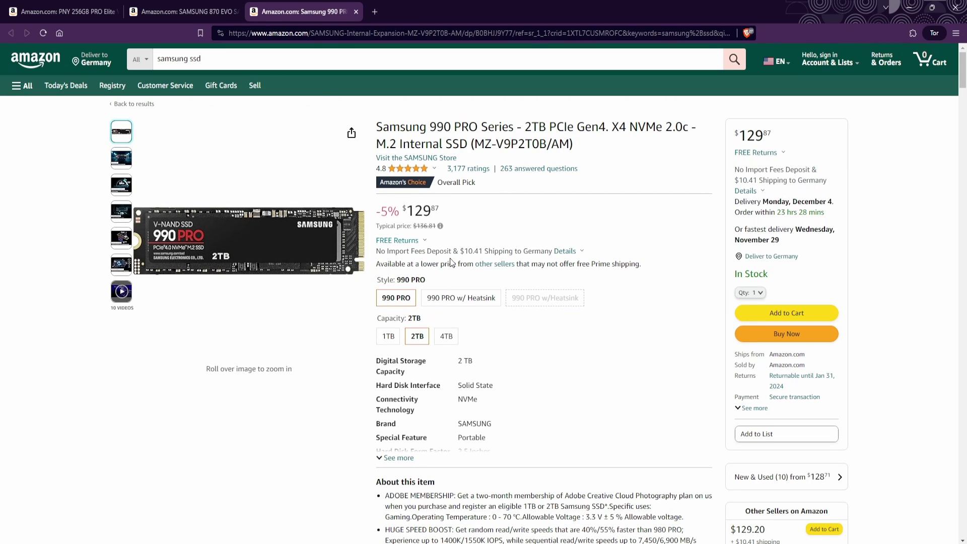
key("super")
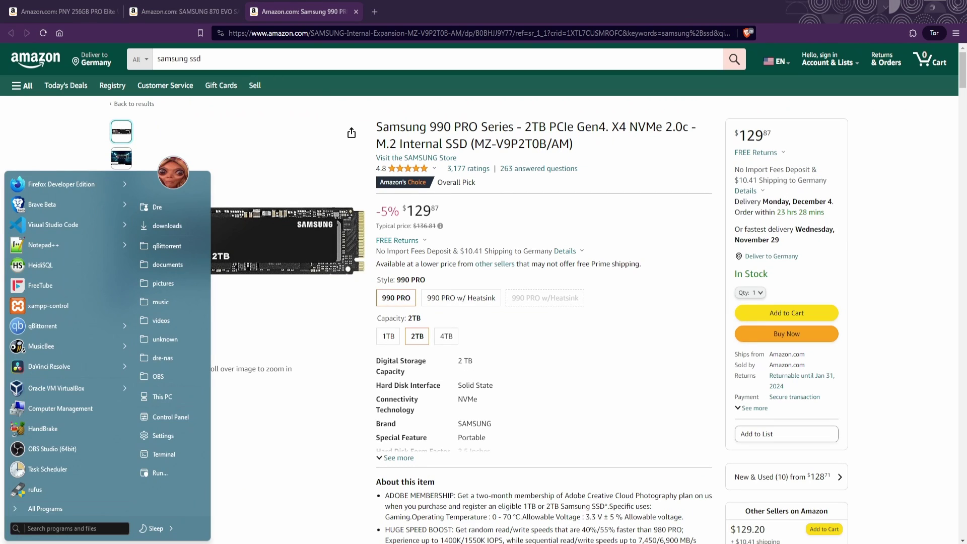
Launch Remote Desktop Connection by searching 'remote', then close the C: drive properties.
type("remote")
key("Return")
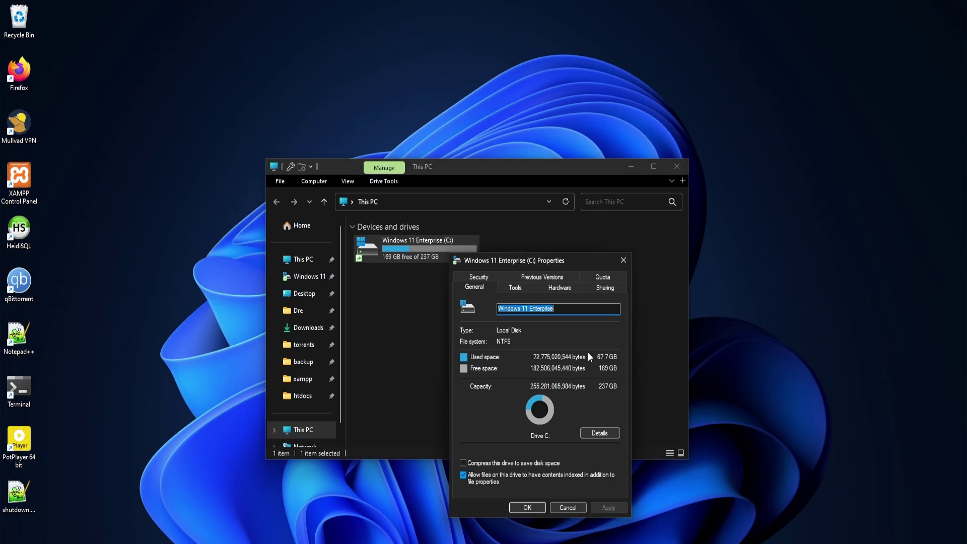
key("Escape")
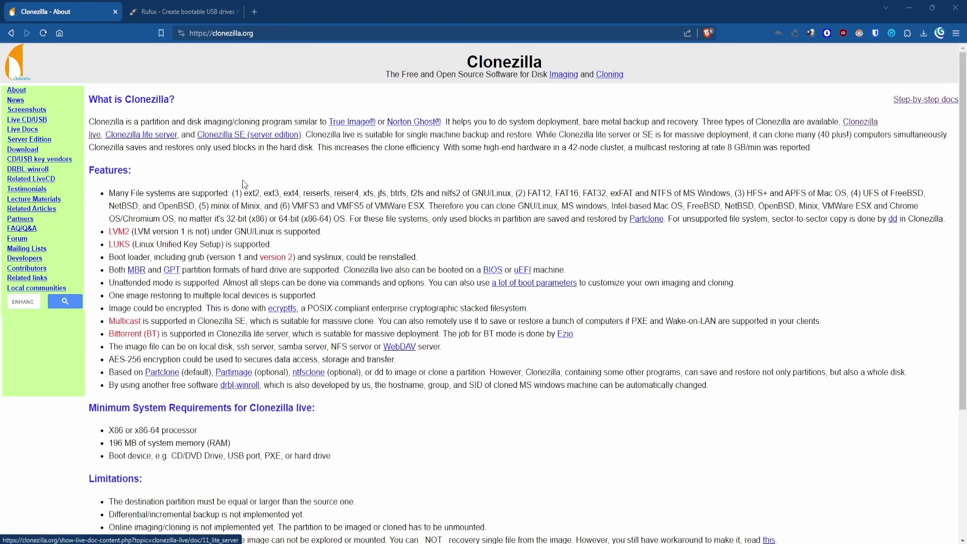
Download the stable Clonezilla Live ISO with file type set to iso.
left_click(28, 149)
left_click(291, 161)
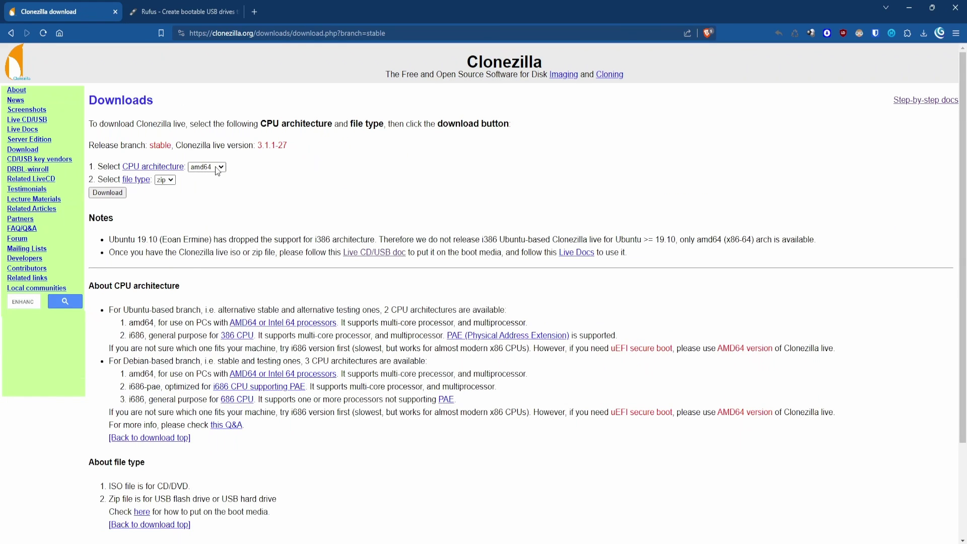
left_click(166, 180)
left_click(165, 198)
left_click(107, 193)
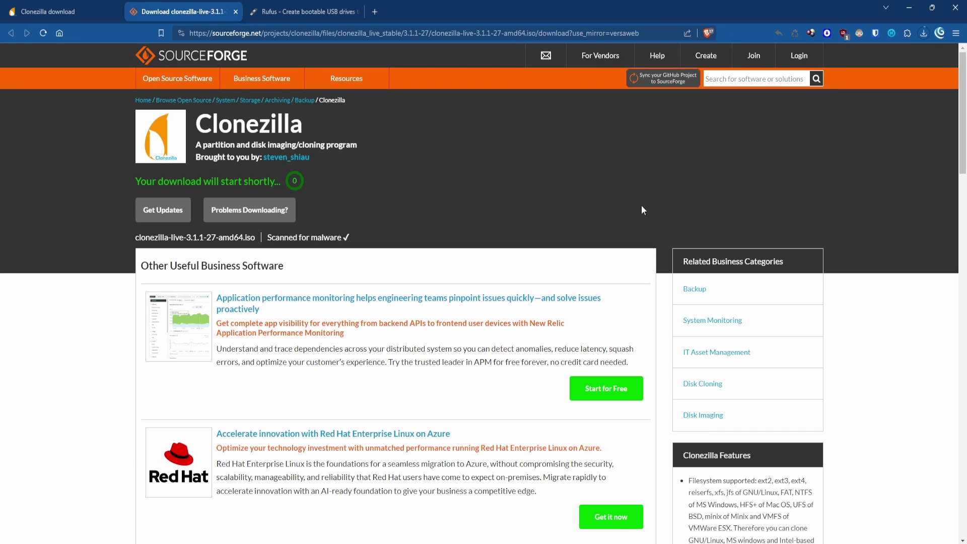
Switch to the Rufus homepage and scroll down to its downloads.
left_click(313, 18)
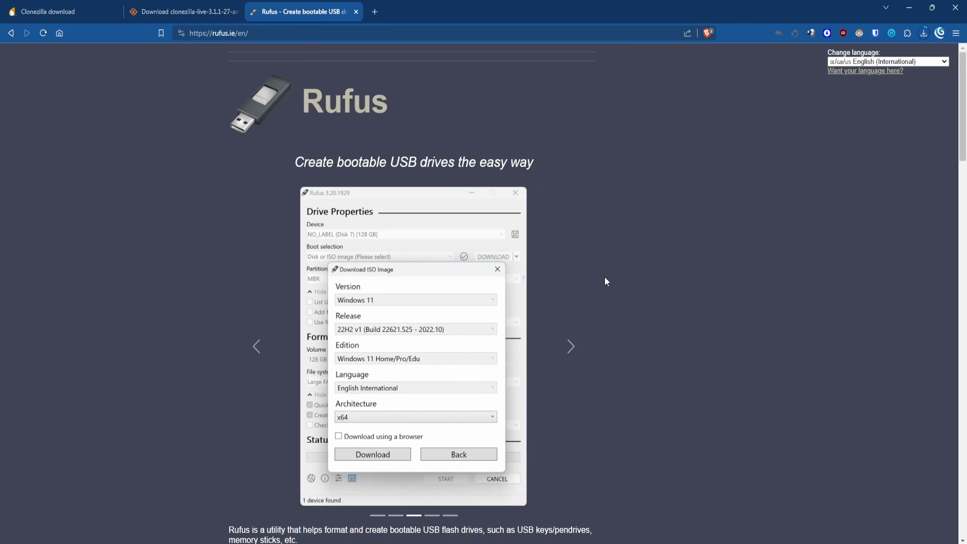
scroll(606, 281, "down", 6)
scroll(493, 284, "down", 2)
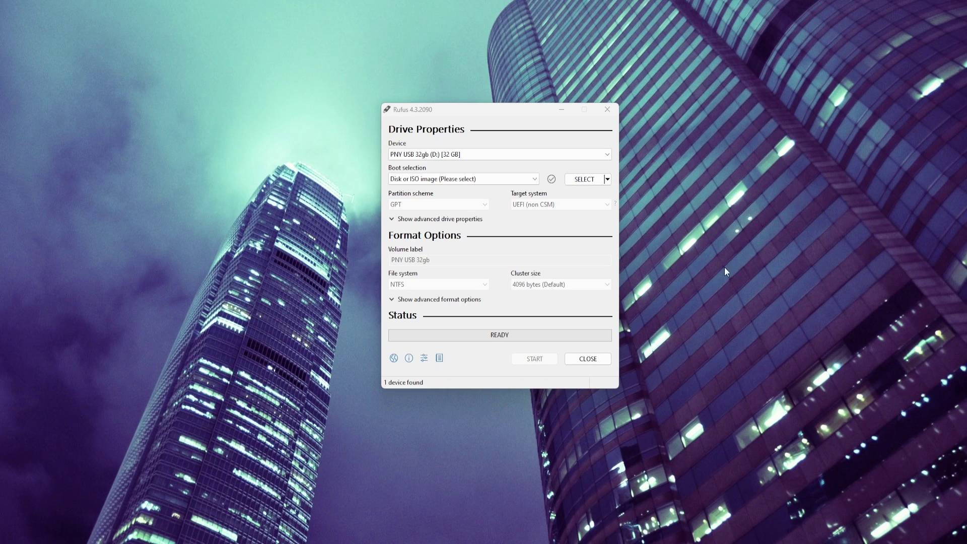
Write the Clonezilla ISO to the PNY USB drive using GPT partitioning in ISO Image mode.
left_click(583, 179)
double_click(540, 217)
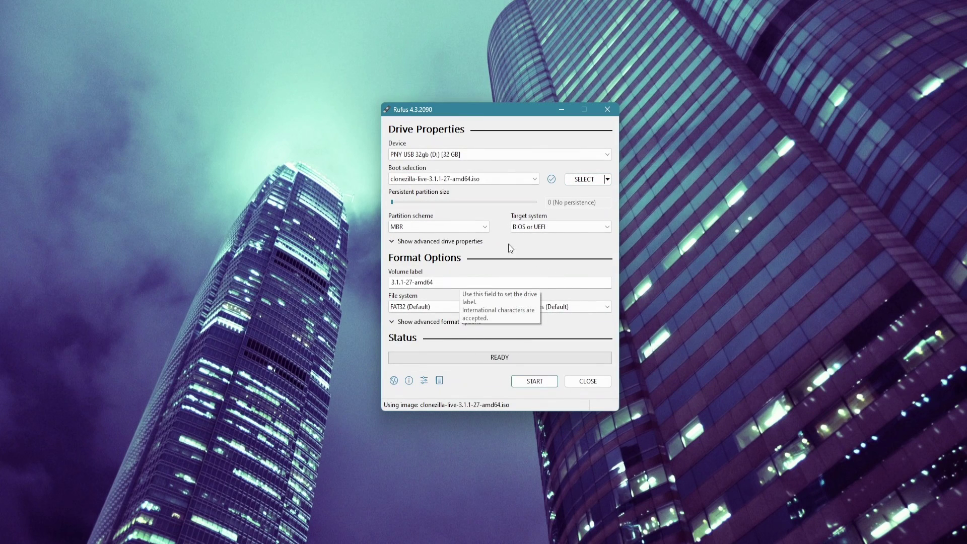
left_click(464, 226)
left_click(459, 247)
left_click(533, 384)
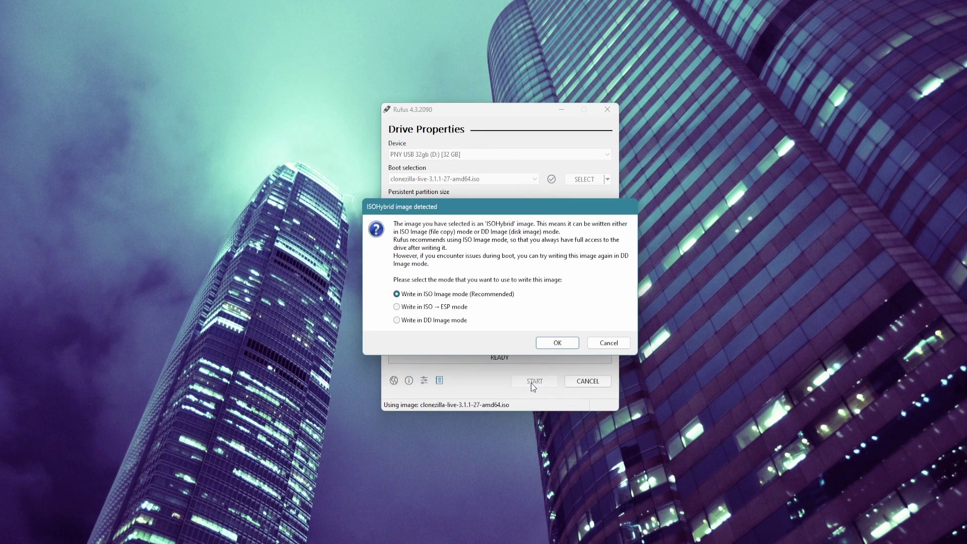
left_click(554, 344)
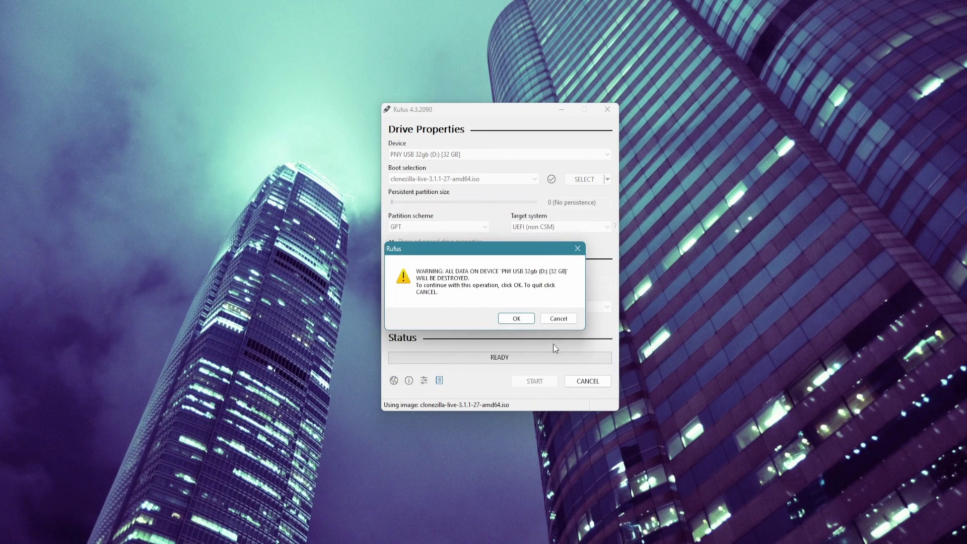
left_click(513, 318)
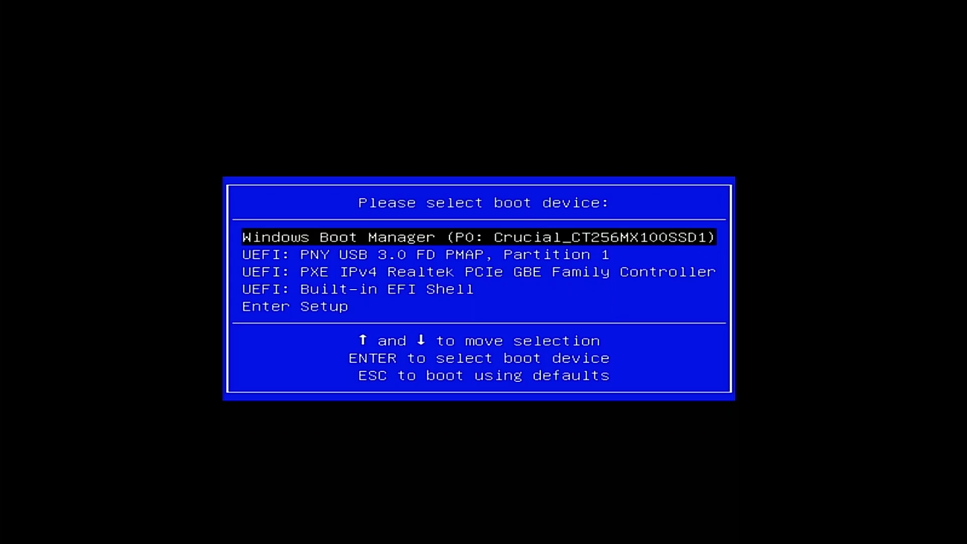
Boot the laptop from the UEFI PNY USB drive entry in the boot menu.
key("Down")
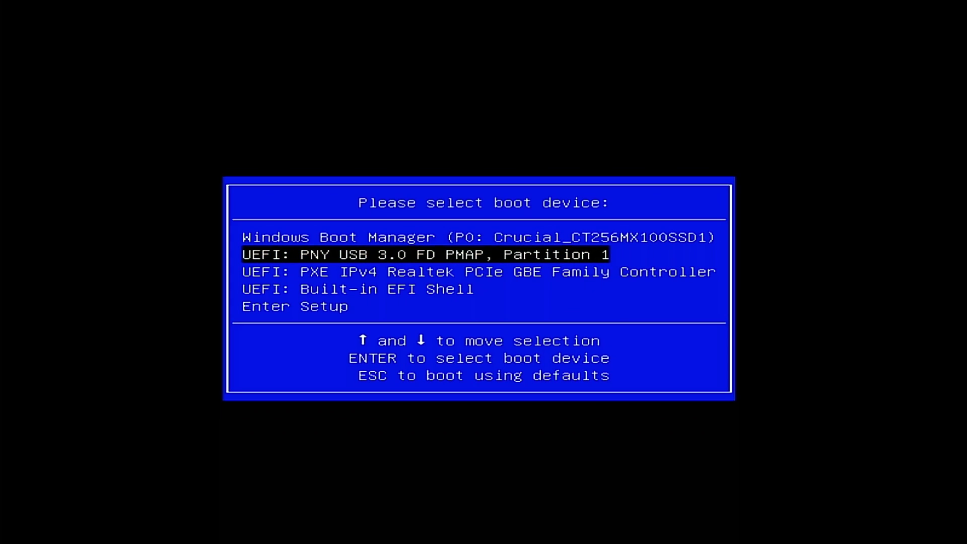
key("Return")
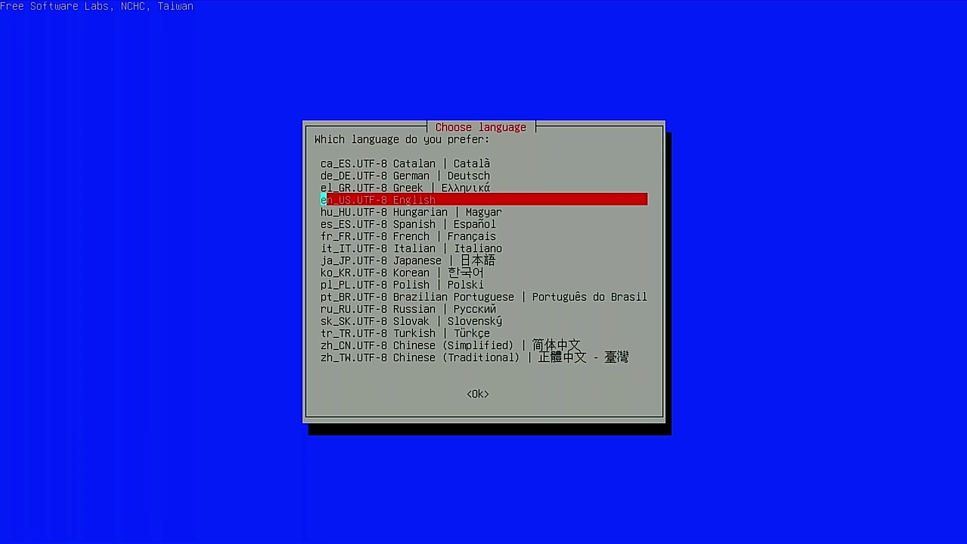
Accept English and the US keyboard, start Clonezilla, and choose device-device mode in Beginner mode.
key("Return")
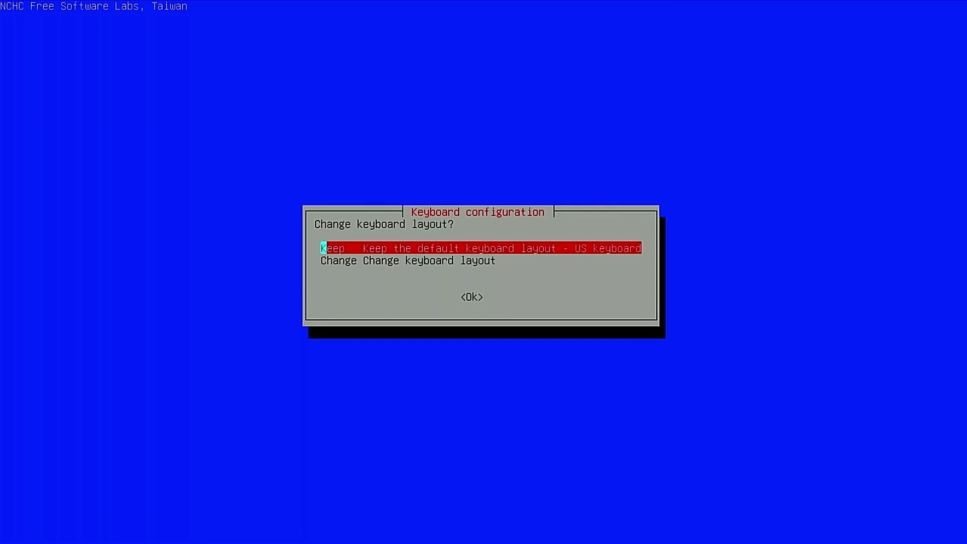
key("Return")
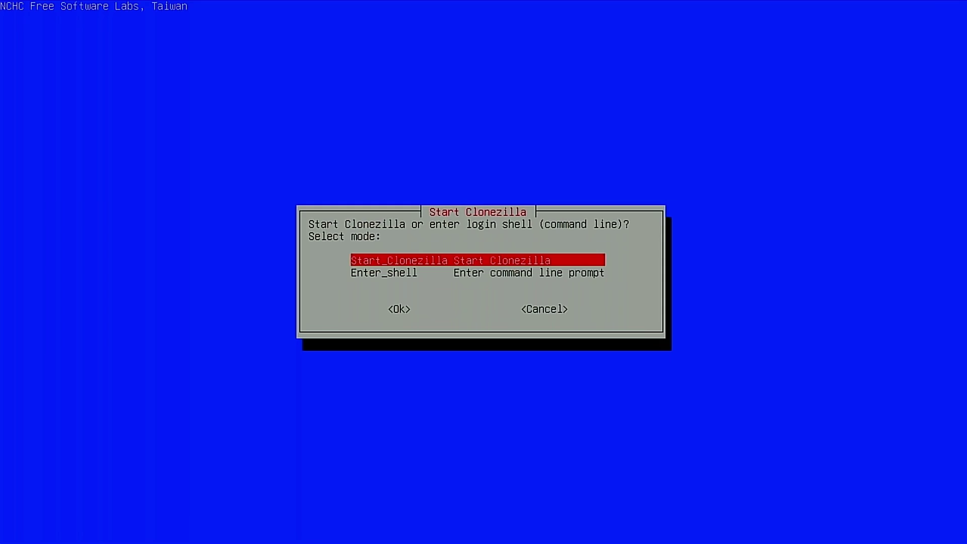
key("Return")
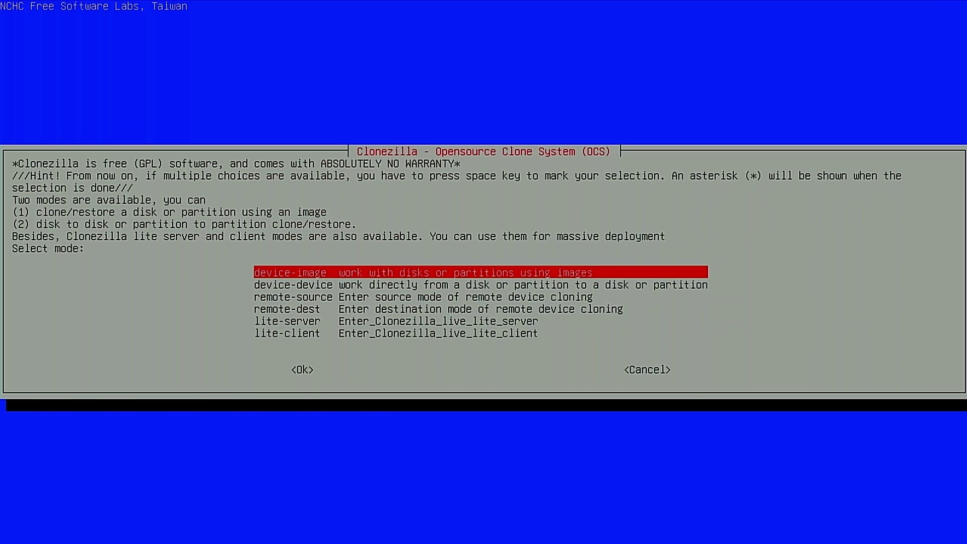
key("Down")
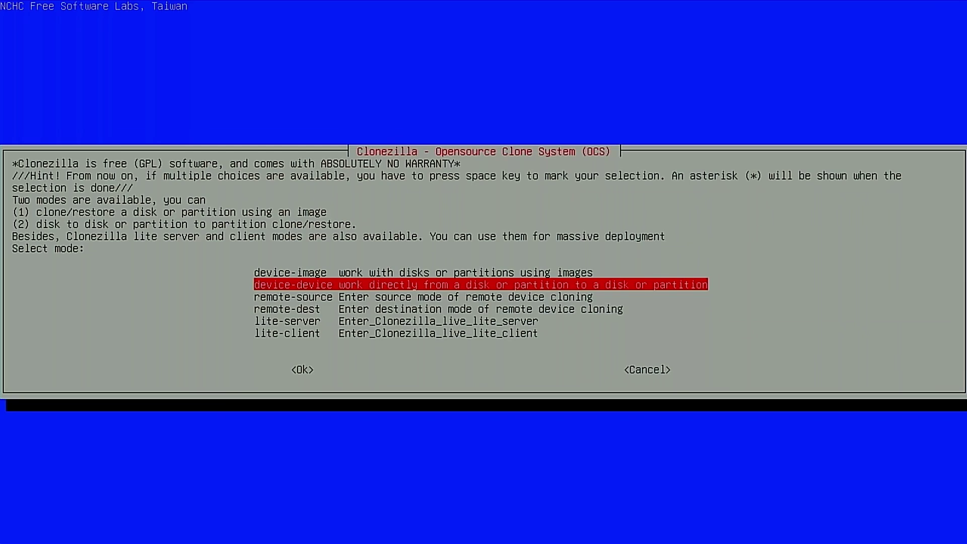
key("Return")
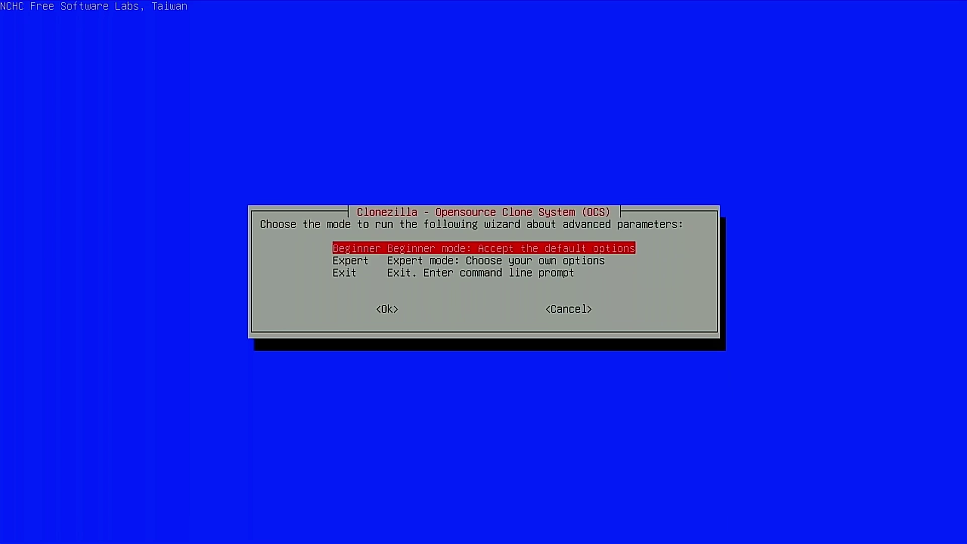
key("Return")
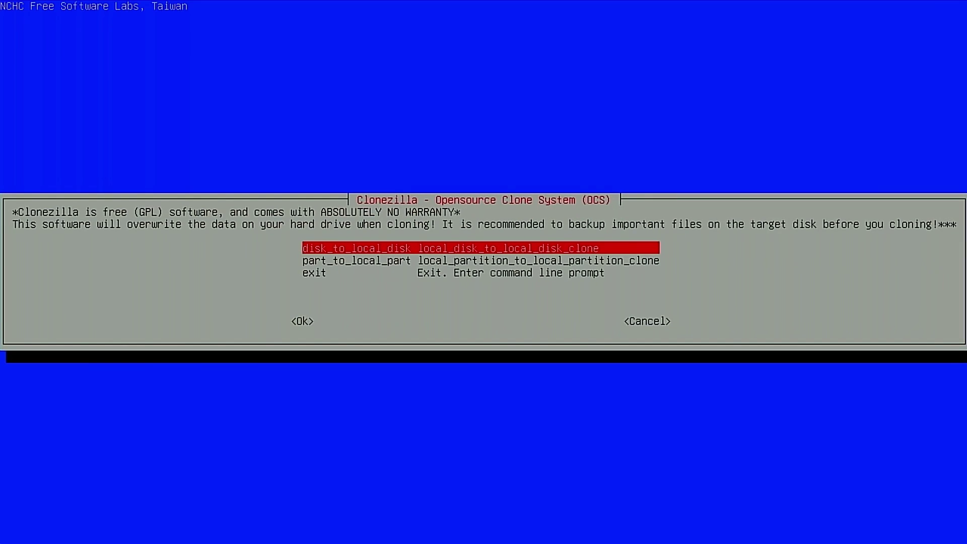
Choose disk_to_local_disk with sda 256GB Crucial as source and sdb 1000GB 860 EVO as target.
key("Return")
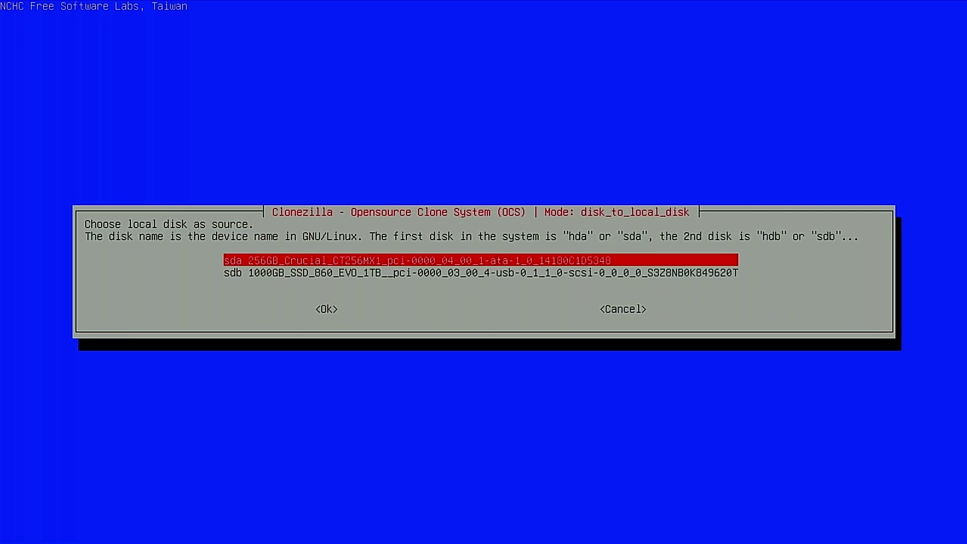
key("Return")
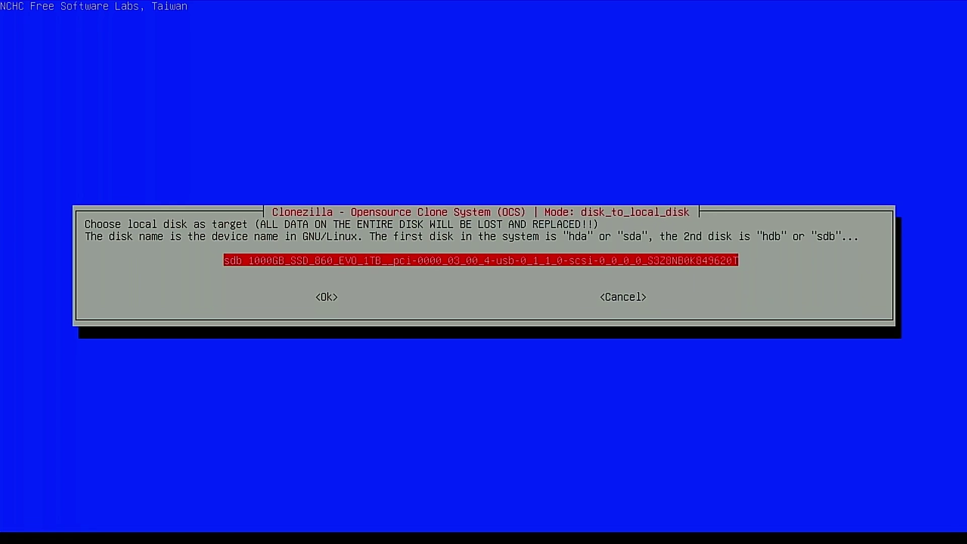
key("Return")
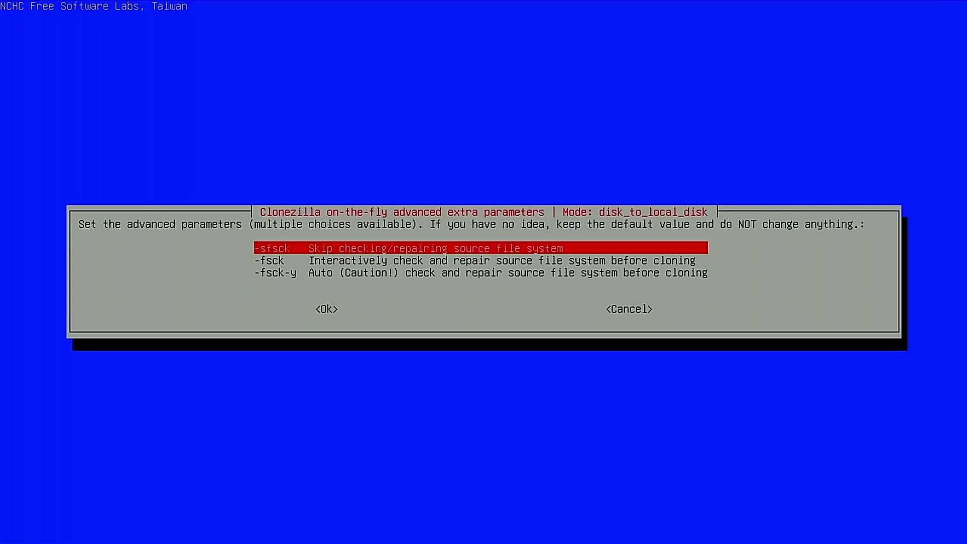
Keep the -sfsck and -k0 defaults, then highlight -p choose for the end-of-job action.
key("Down")
key("Up")
key("Return")
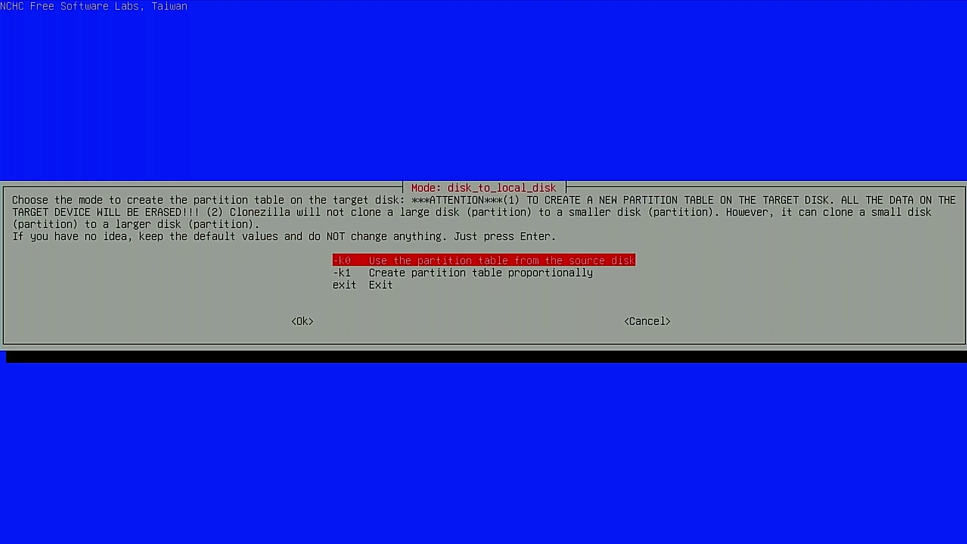
key("Return")
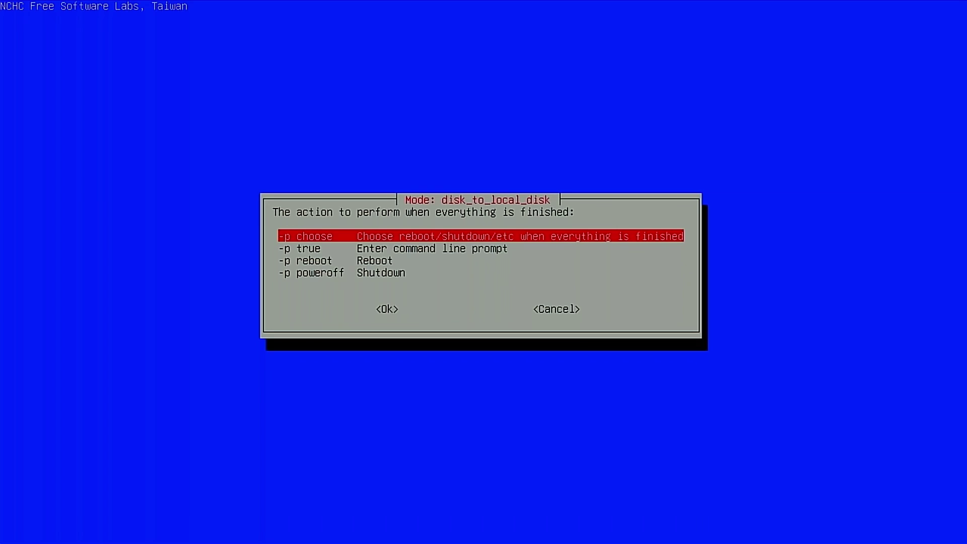
key("Down")
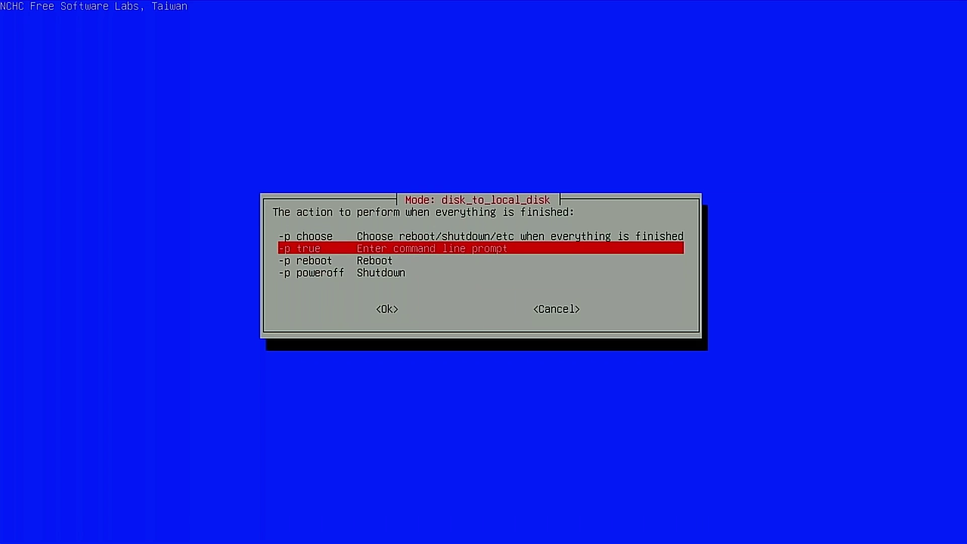
key("Down")
key("Up")
key("Up")
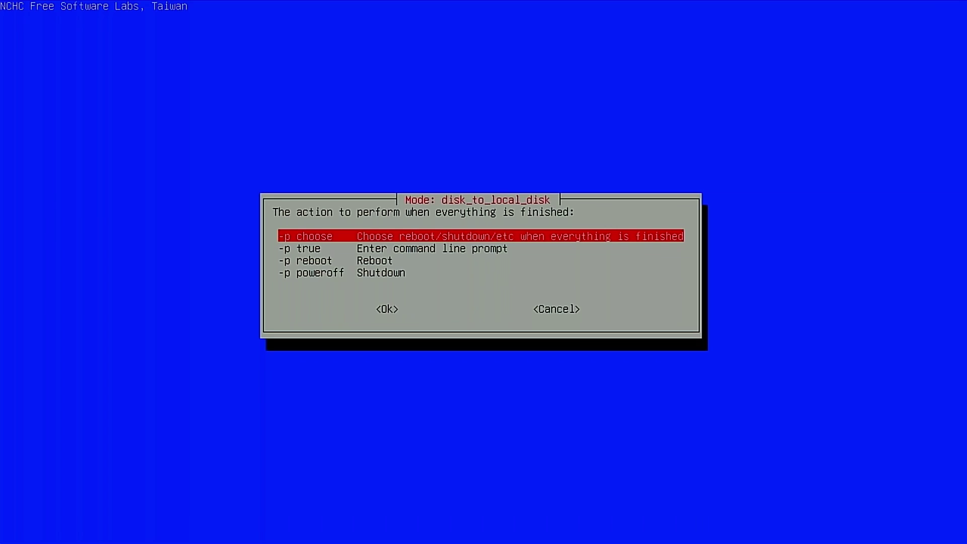
Accept -p choose and answer y to both overwrite prompts to start cloning sda to sdb.
key("Return")
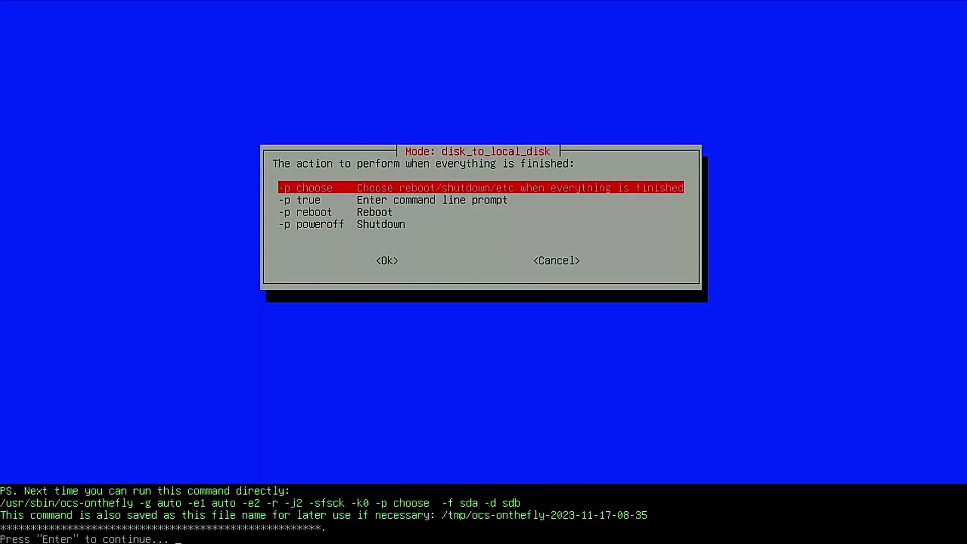
key("Return")
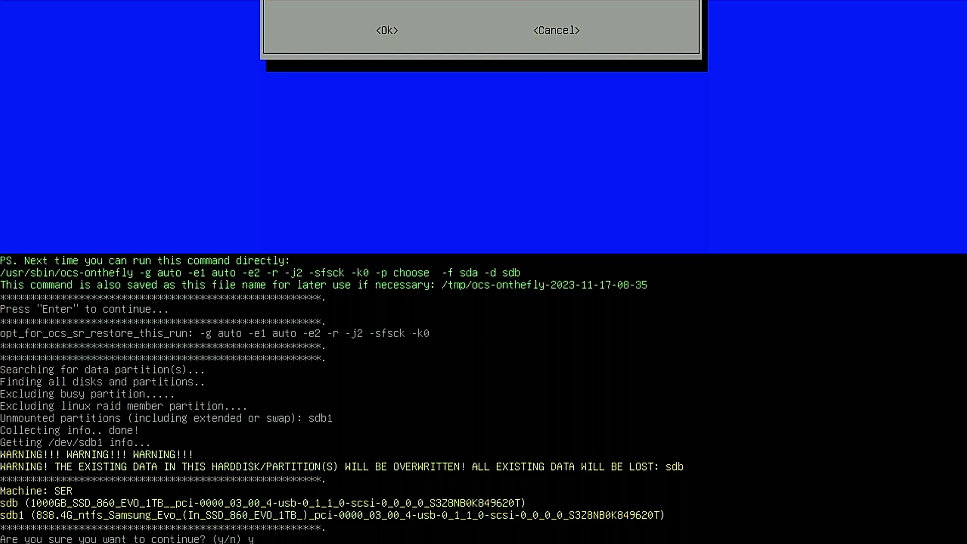
key("Return")
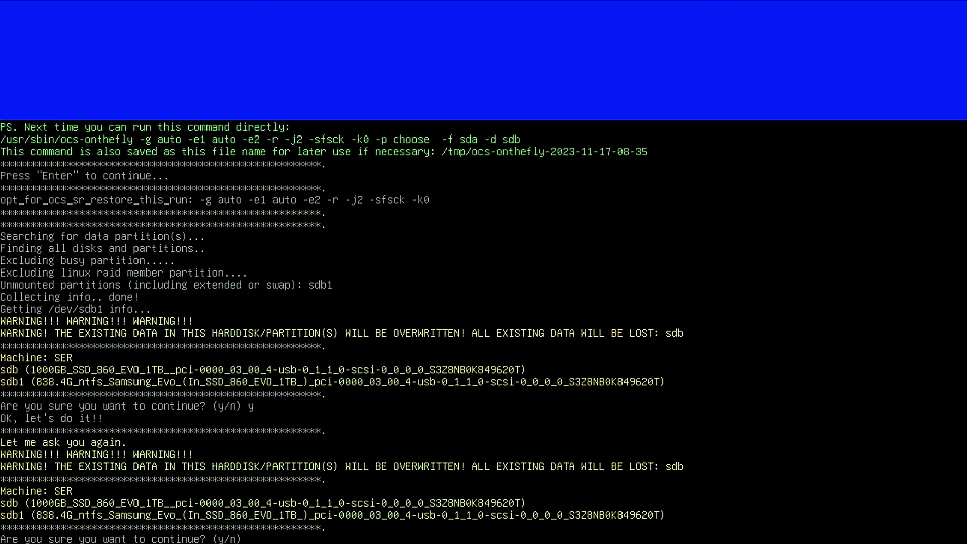
type("y")
key("Return")
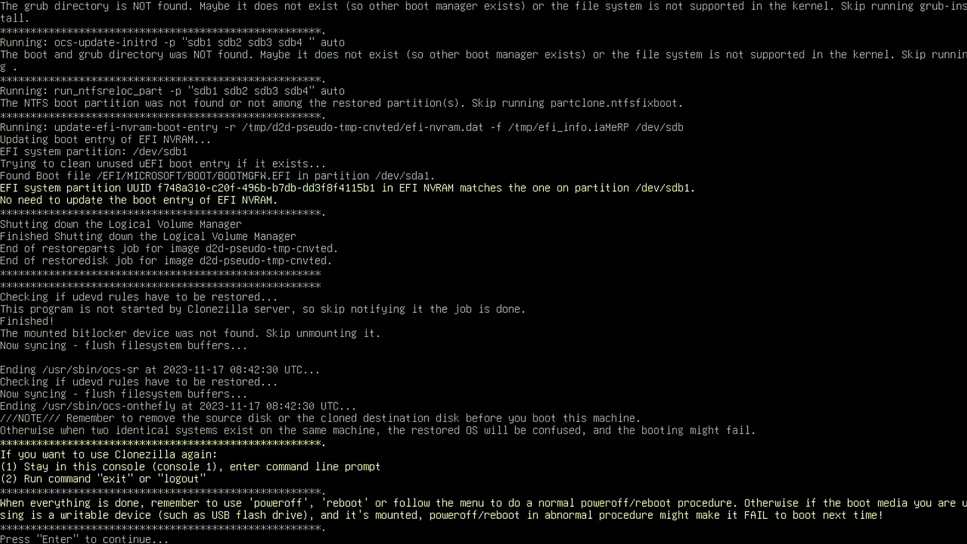
Continue past the clone summary and choose the cmd option to reach a command prompt.
key("Return")
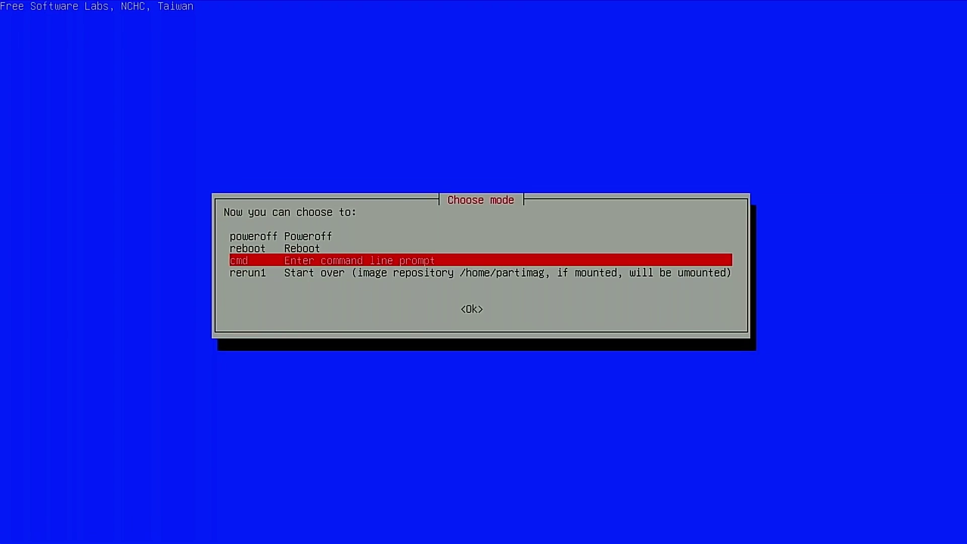
key("Up")
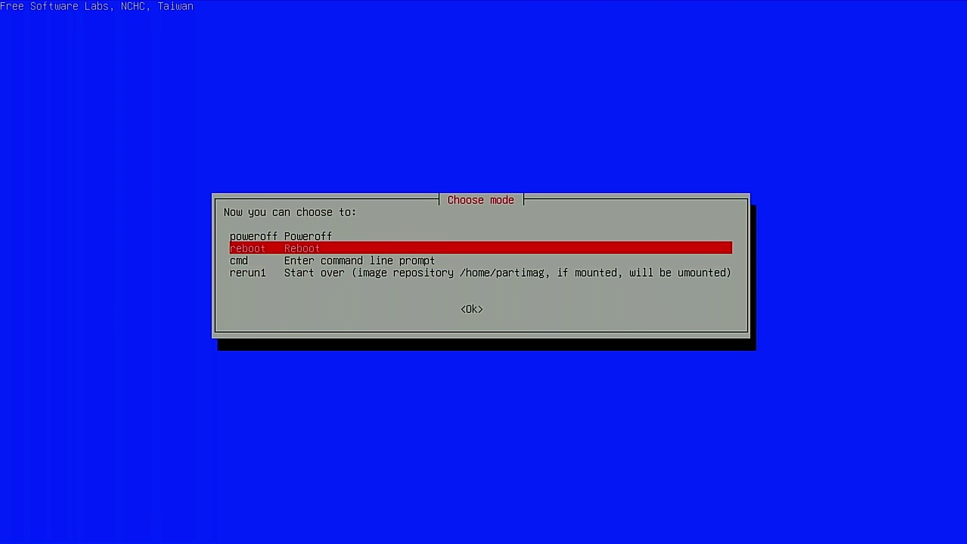
key("Down")
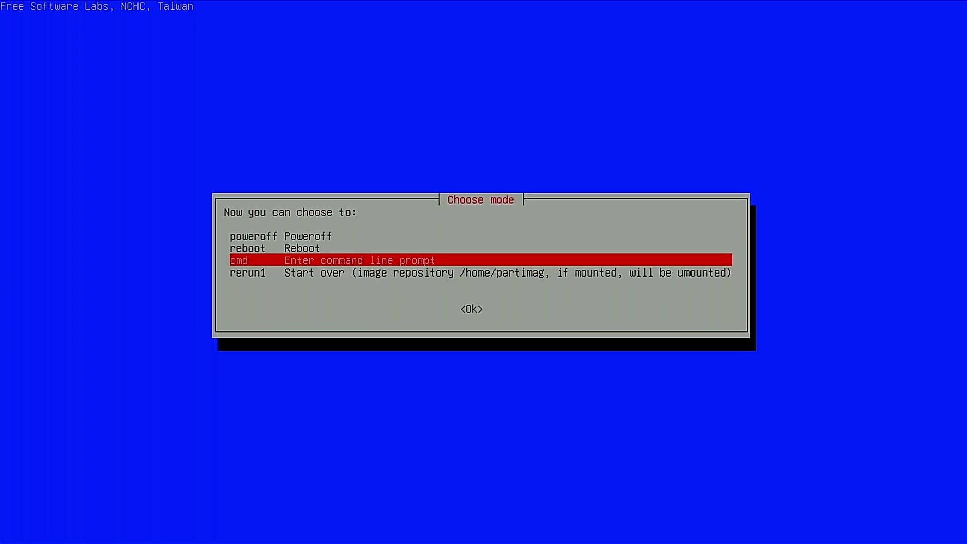
key("Return")
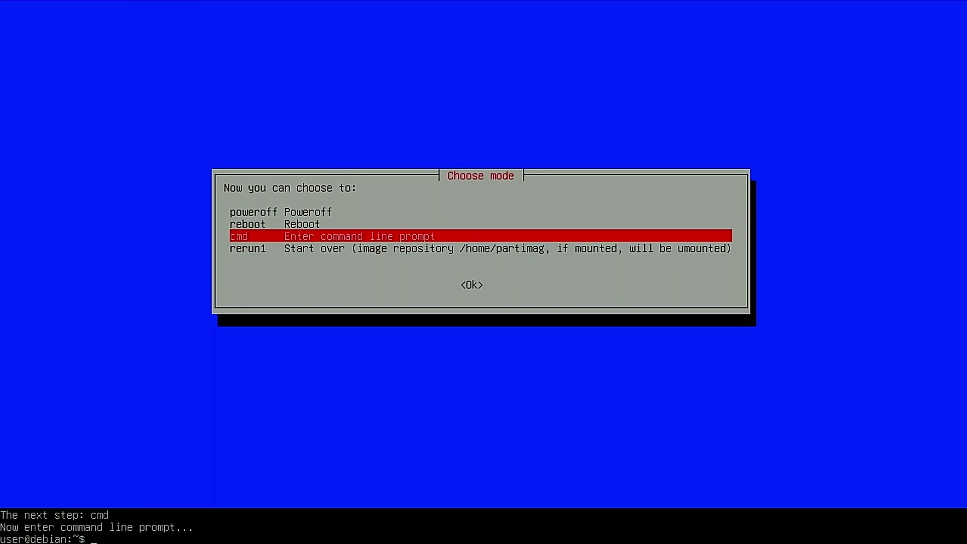
List the contents of the root directory and of /var.
type("ls /")
key("Return")
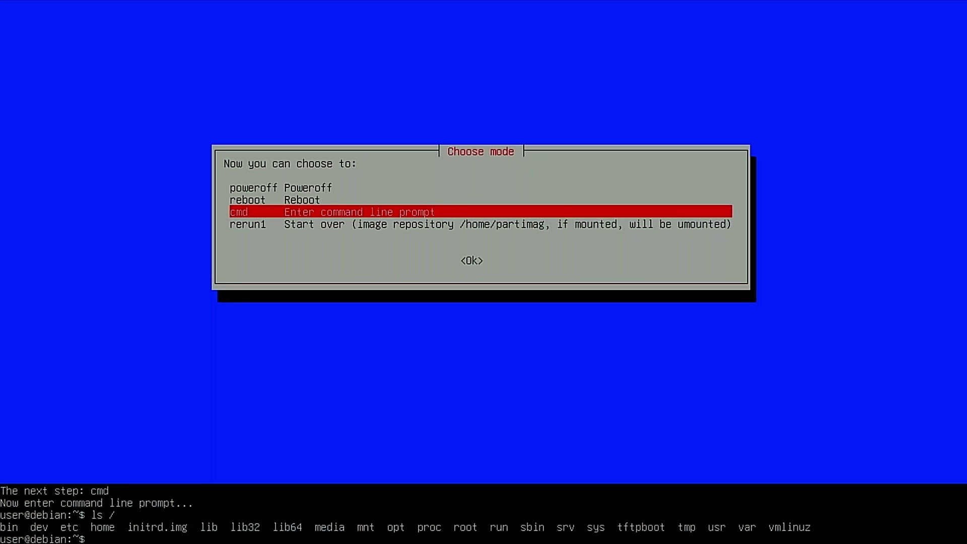
type("ls /var")
key("Return")
List the clone log files in /var/log, correcting the mistyped /var/lag/ path.
key("Up")
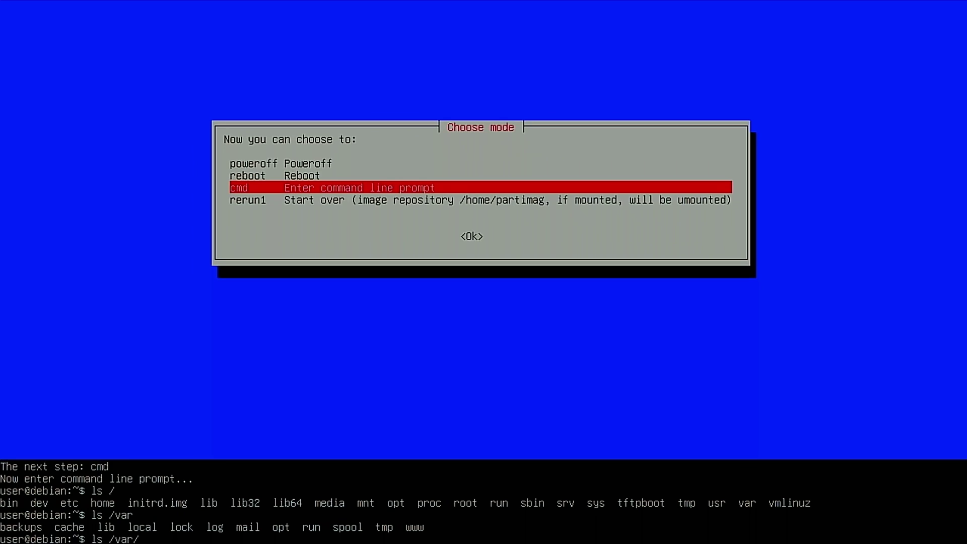
type("/lag")
type("/")
key("Return")
key("Up")
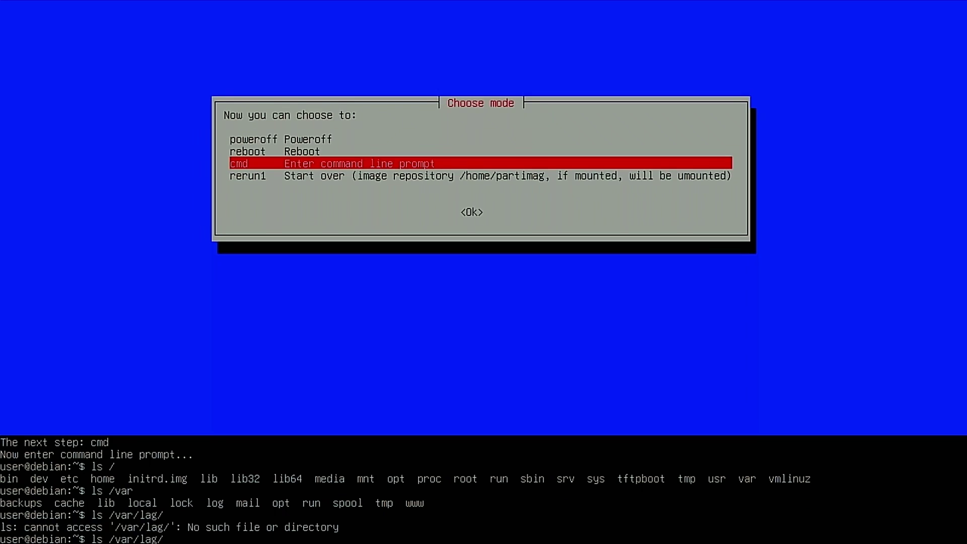
key("Left")
key("Left")
key("BackSpace")
type("o")
key("Return")
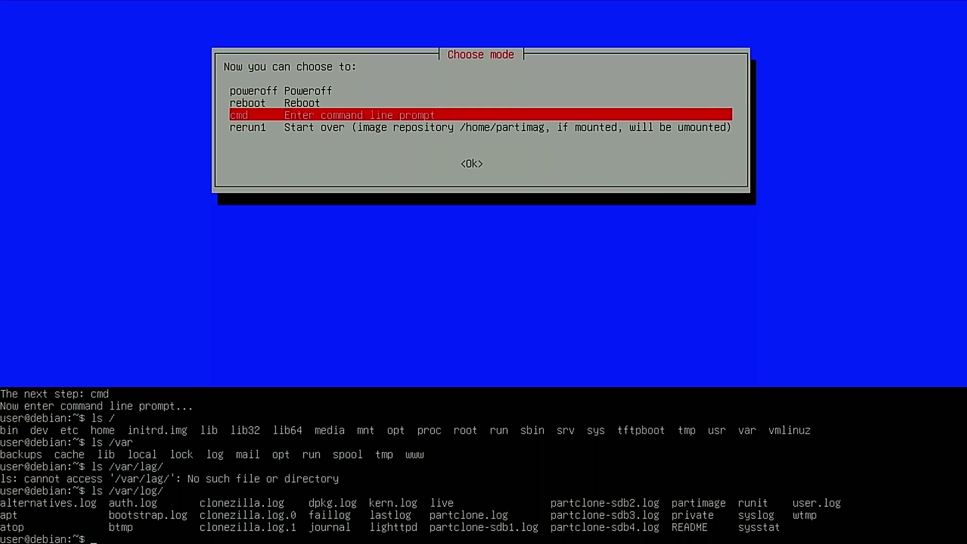
Discard a reboot command, then run shutdown and type shutdown now.
type("reboot")
key("ctrl+u")
type("shutdown")
key("Return")
type("shut")
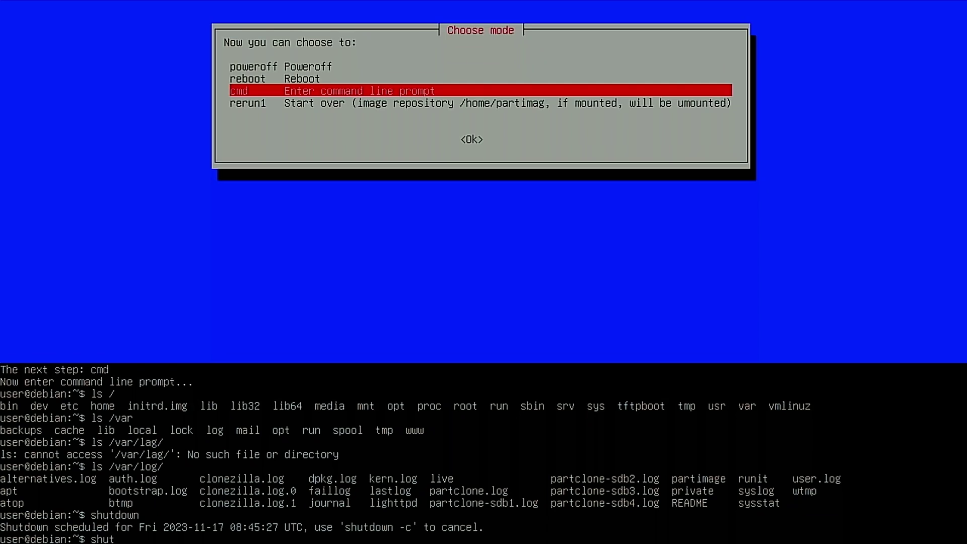
type("down now")
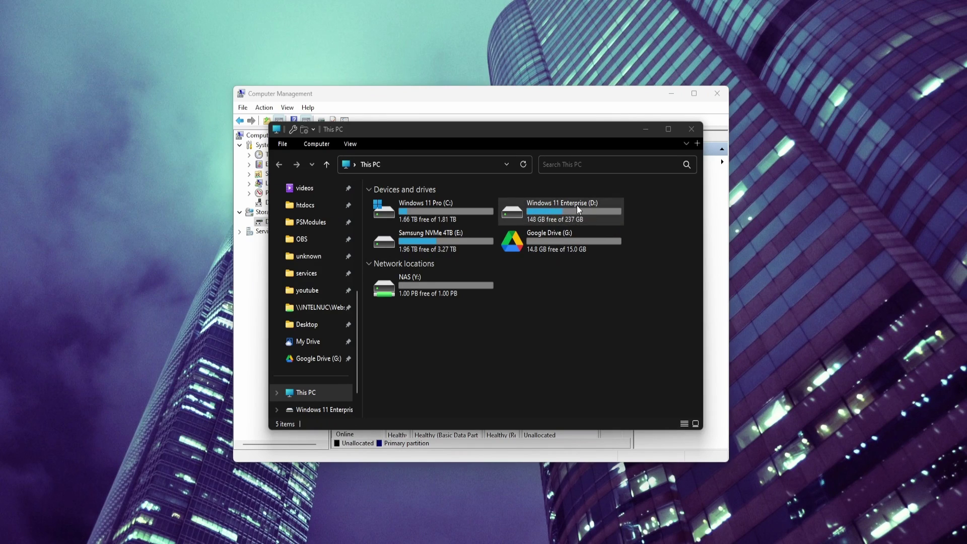
Open Windows 11 Enterprise (D:) from This PC to see its 13 items, including Program Files and Windows.
double_click(576, 205)
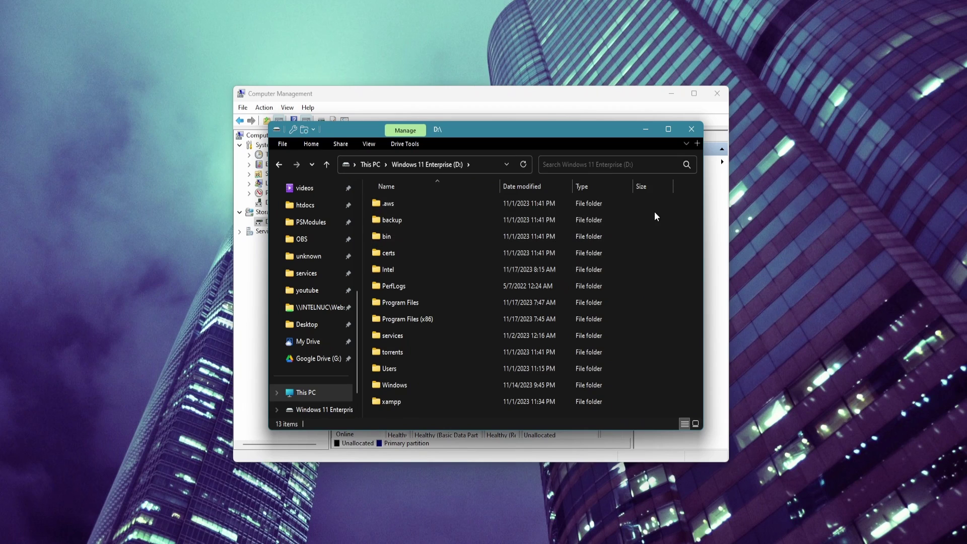
Maximize Computer Management and inspect Disk 2's EFI, D:, 625 MB recovery and 693.04 GB unallocated areas.
left_click(431, 101)
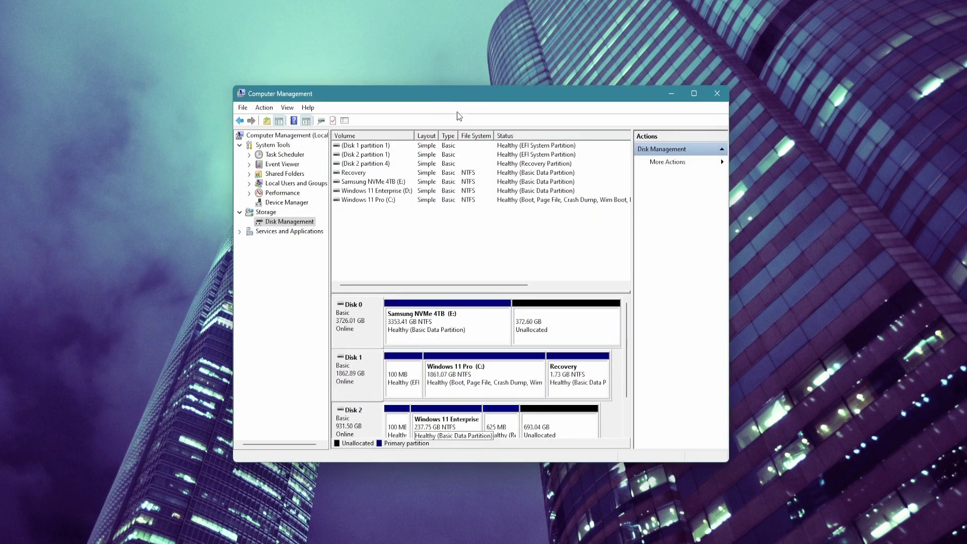
scroll(628, 357, "down", 2)
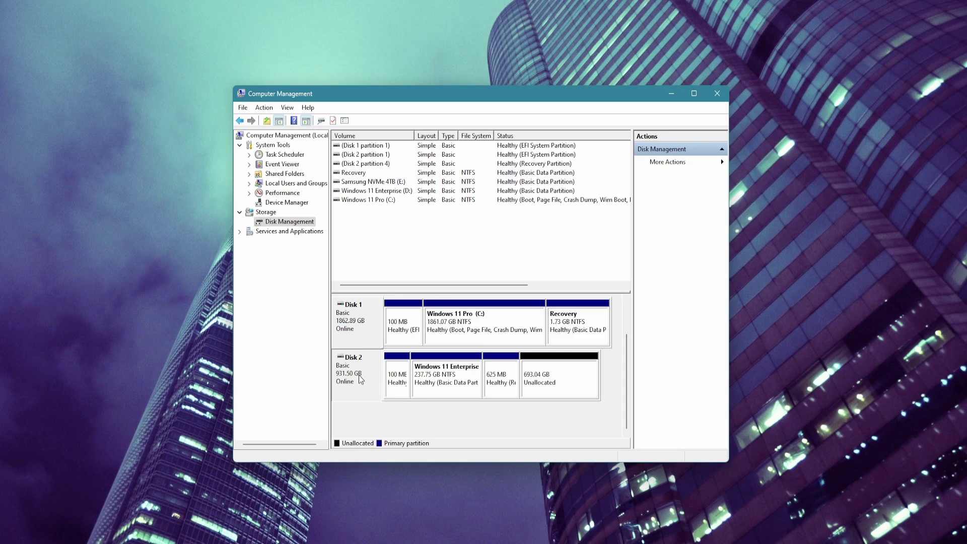
double_click(495, 98)
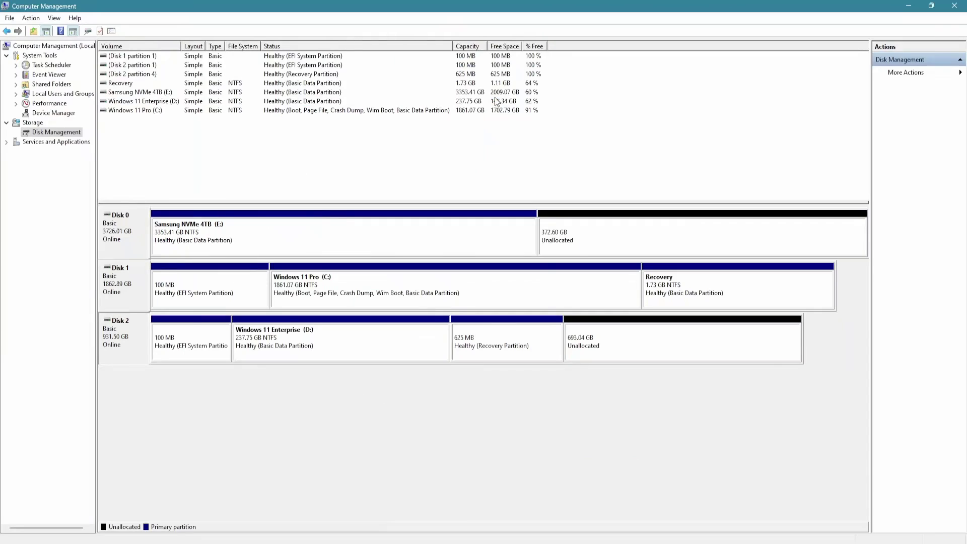
left_click(198, 346)
left_click(317, 351)
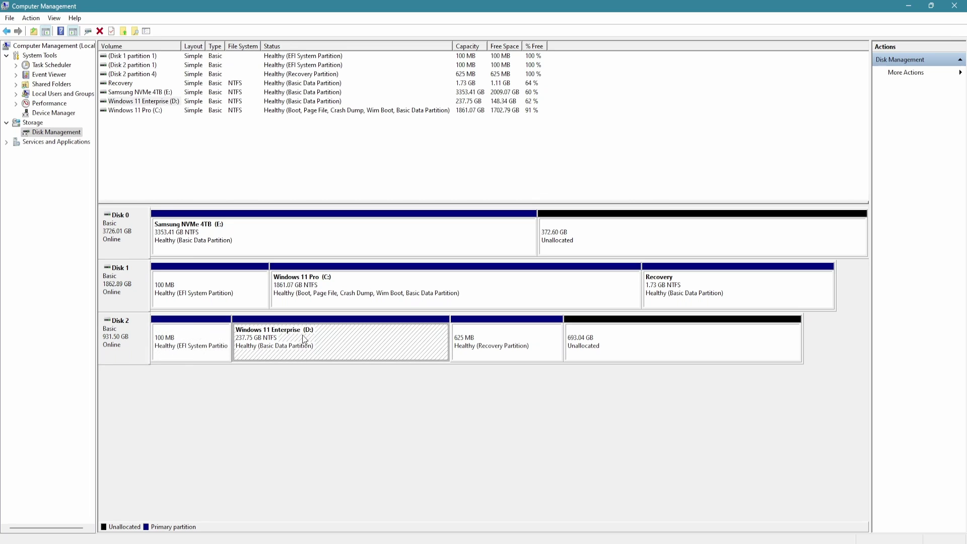
left_click(478, 355)
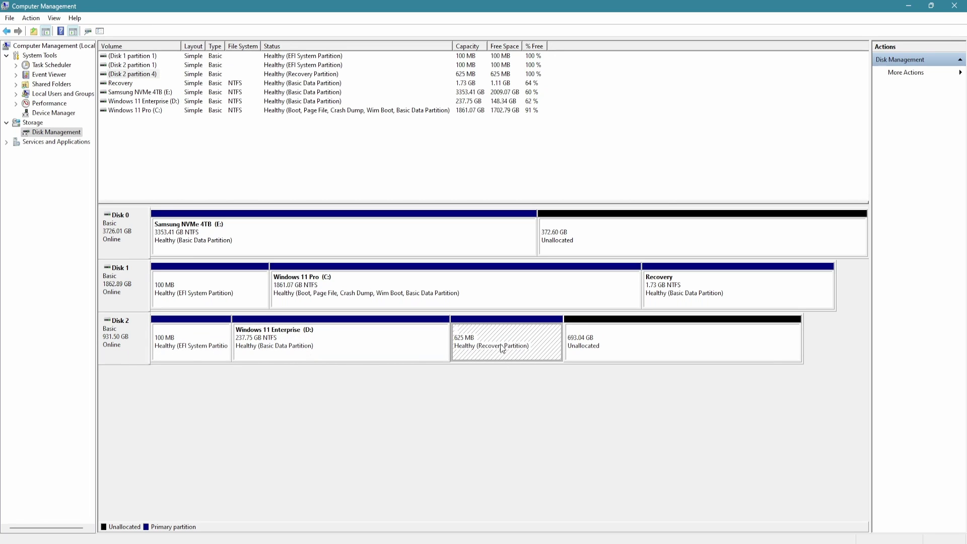
left_click(614, 351)
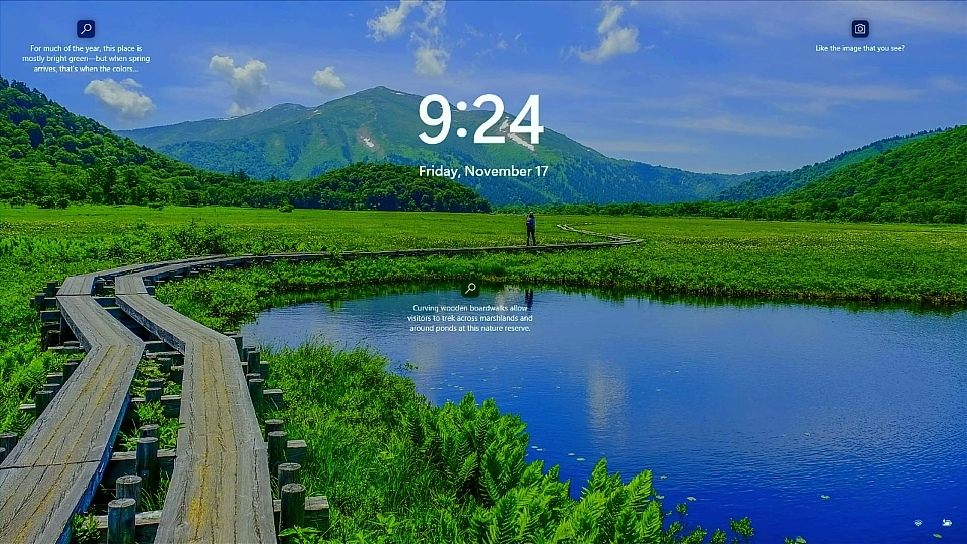
Dismiss the lock screen and sign in with the account password.
key("space")
key("Return")
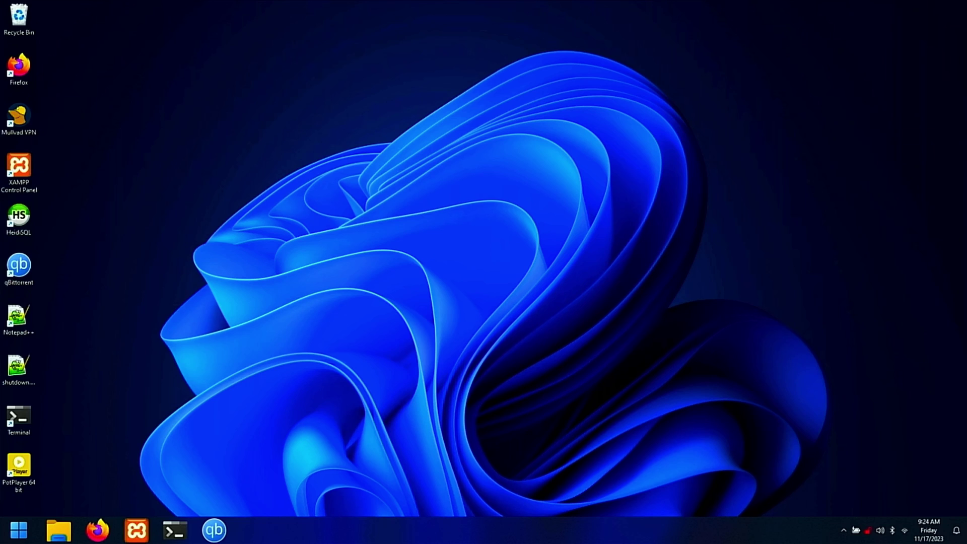
Open Settings from Start to view the System page's device name and model, then minimize it.
left_click(19, 529)
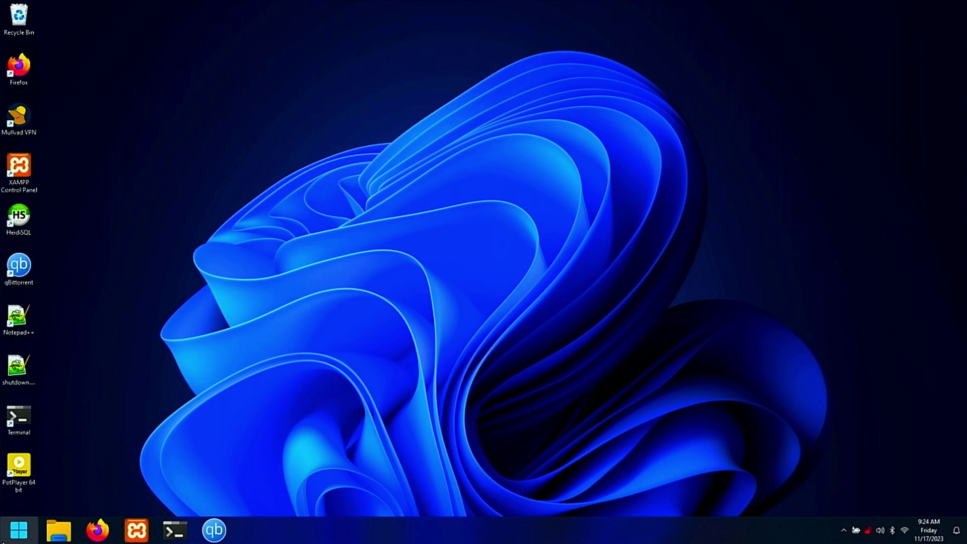
left_click(165, 286)
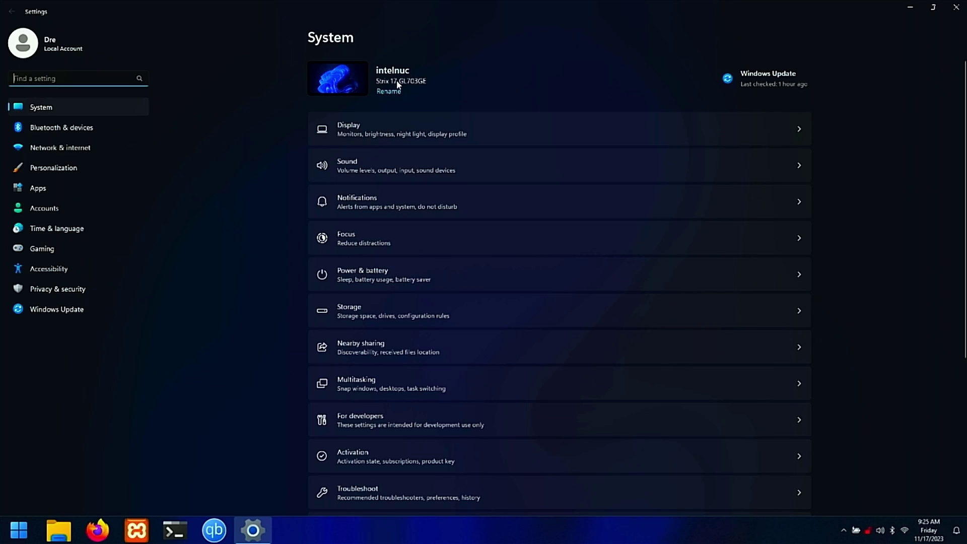
left_click(910, 8)
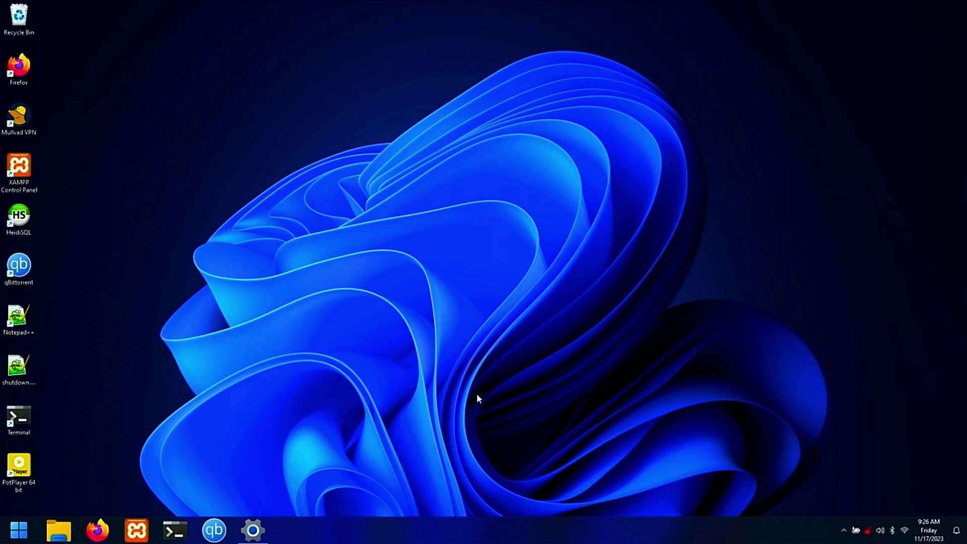
Open Task Manager's Performance view and check the Intel UHD GPU and NVIDIA GeForce GTX 1050 Ti.
right_click(390, 530)
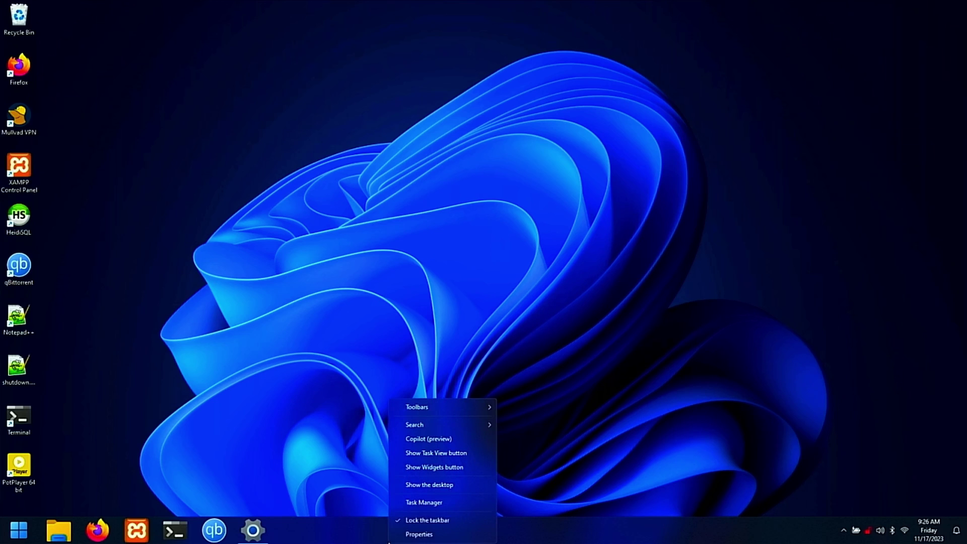
left_click(427, 497)
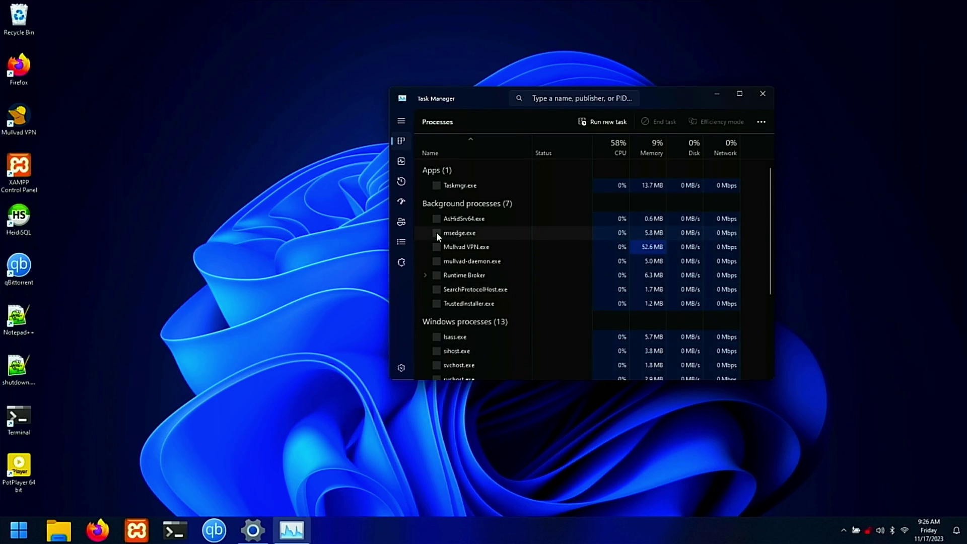
left_click(400, 161)
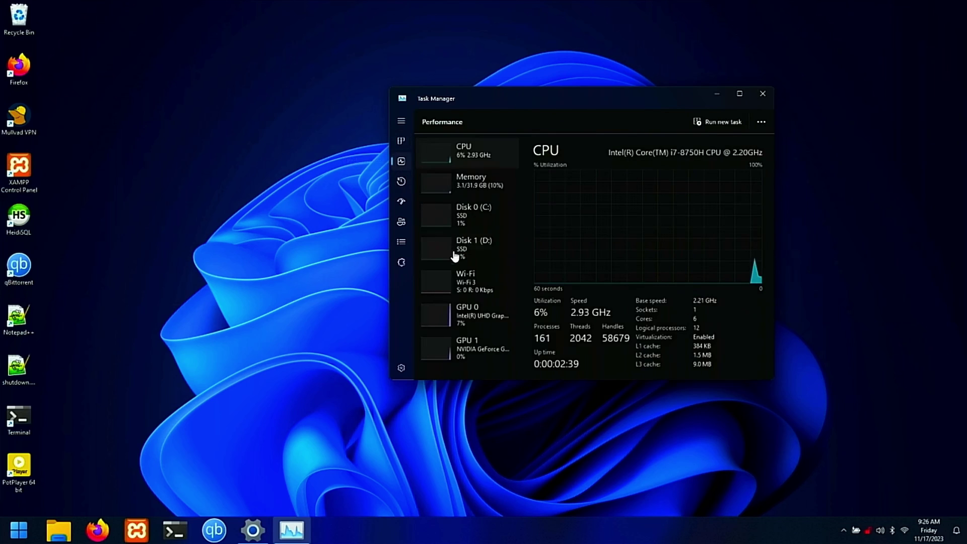
left_click(470, 313)
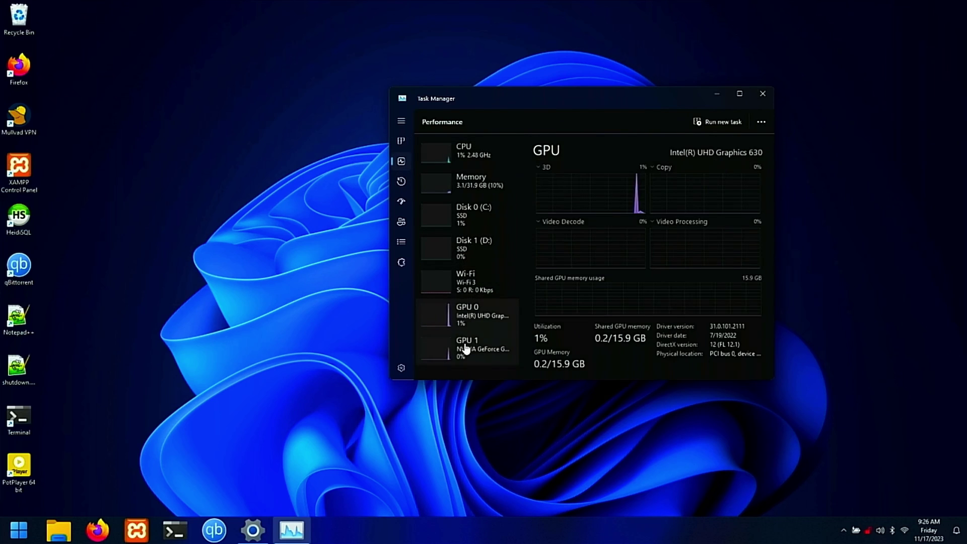
left_click(465, 352)
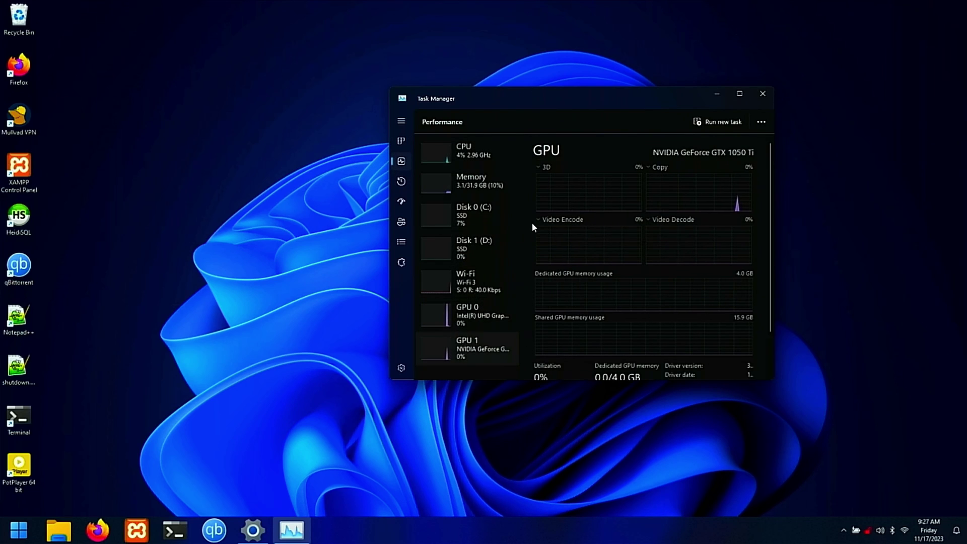
Close Task Manager and review the C: (138 GB free of 237 GB) and D: (476 GB free) drives in This PC.
left_click(763, 94)
key("super+e")
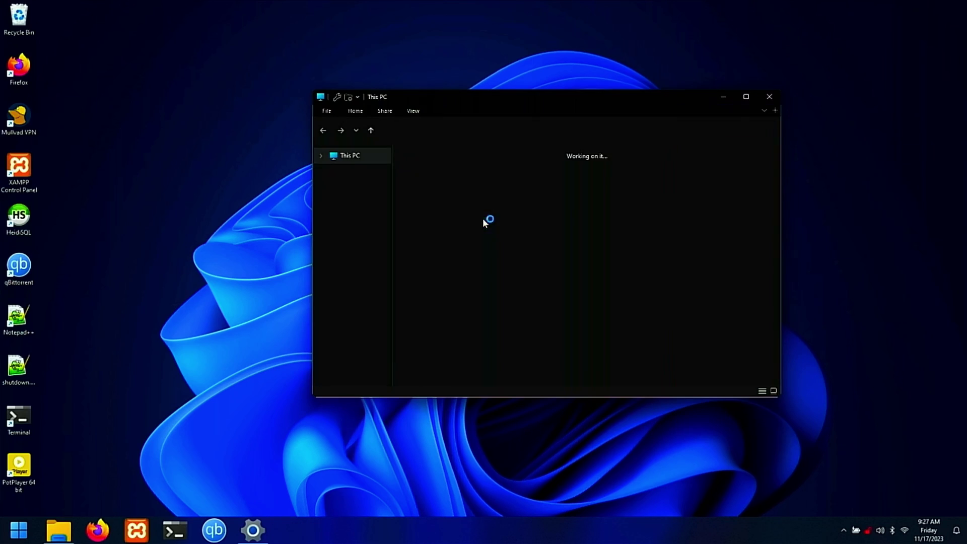
left_click(473, 184)
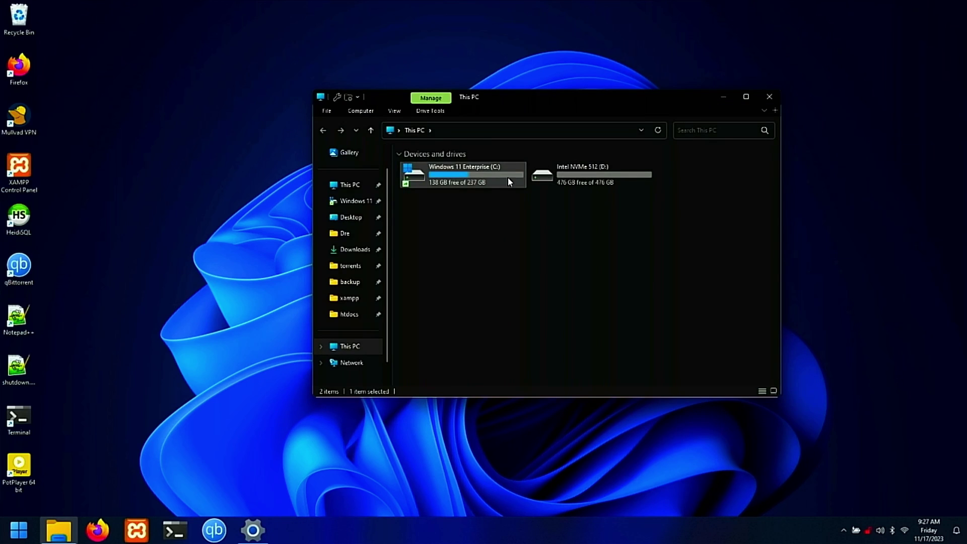
left_click(647, 244)
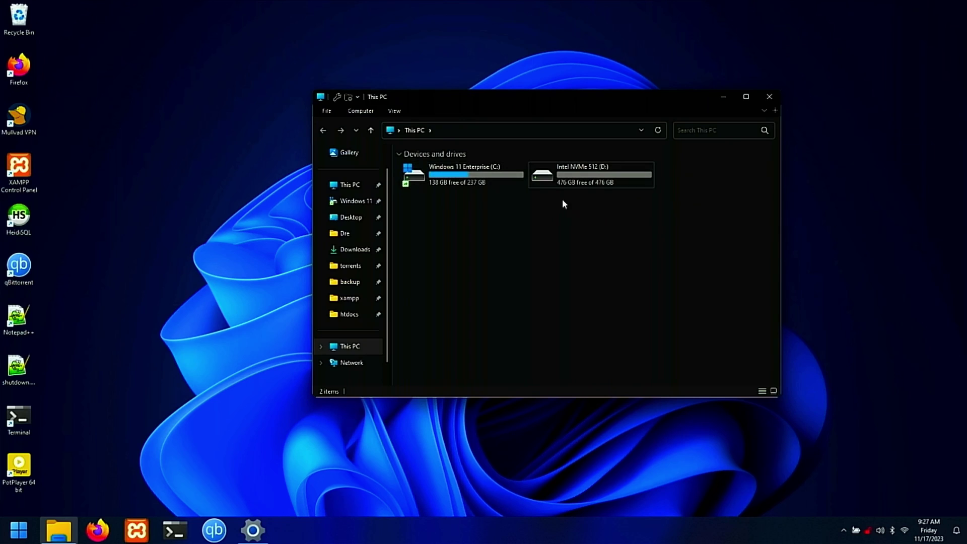
left_click(594, 177)
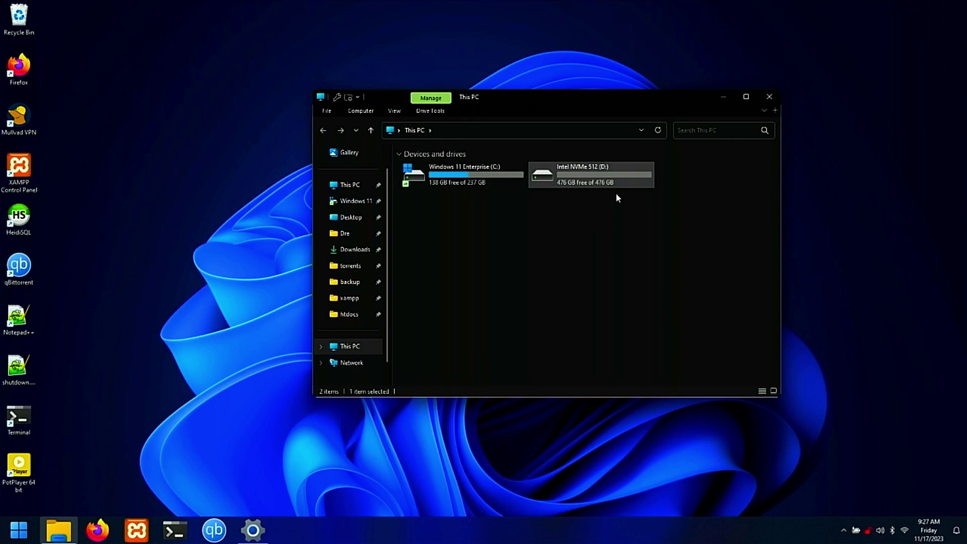
left_click(588, 257)
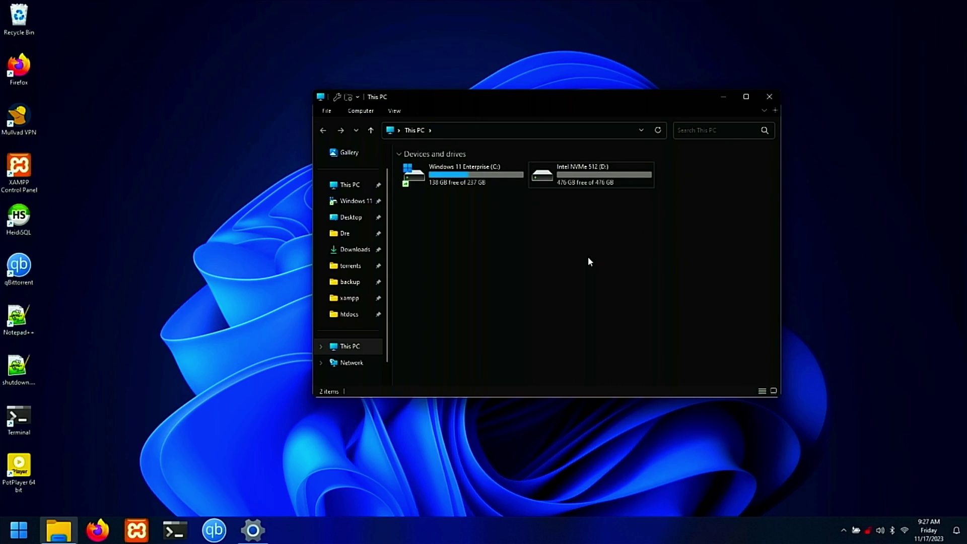